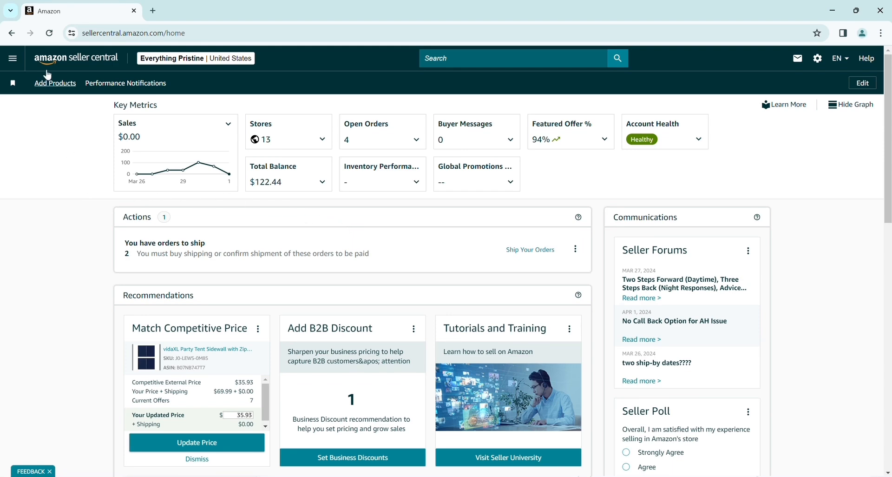
- Go to the Add Products page through the Catalog section of the main menu
click(14, 59)
mouse_move(84, 88)
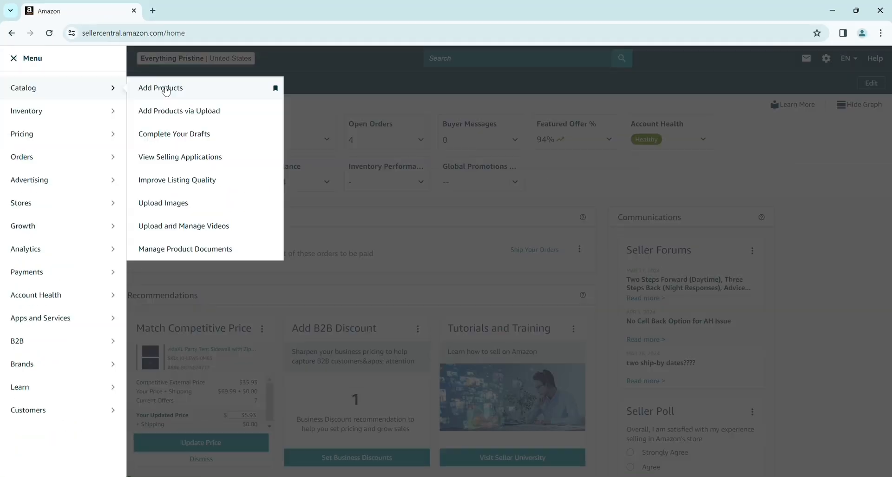
click(166, 89)
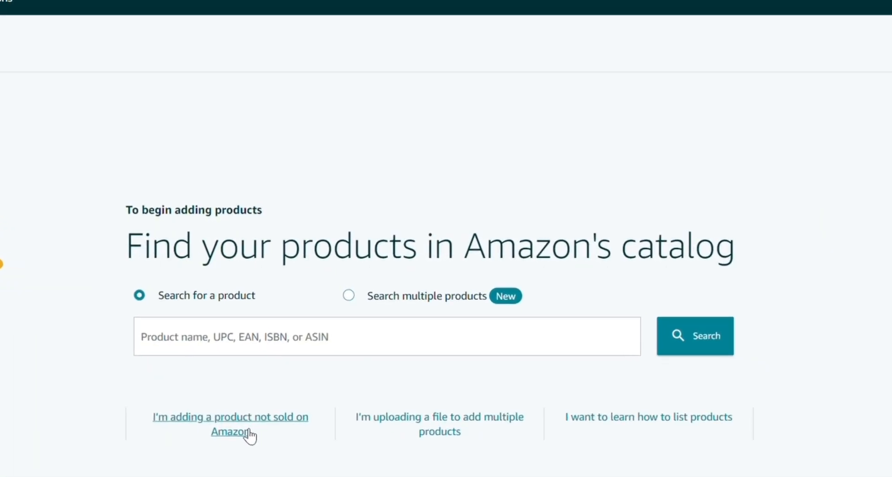
- Start a new product by pasting the 26-piece stainless steel mixing bowl title as Item Name, accepting Bowl as product type
click(236, 439)
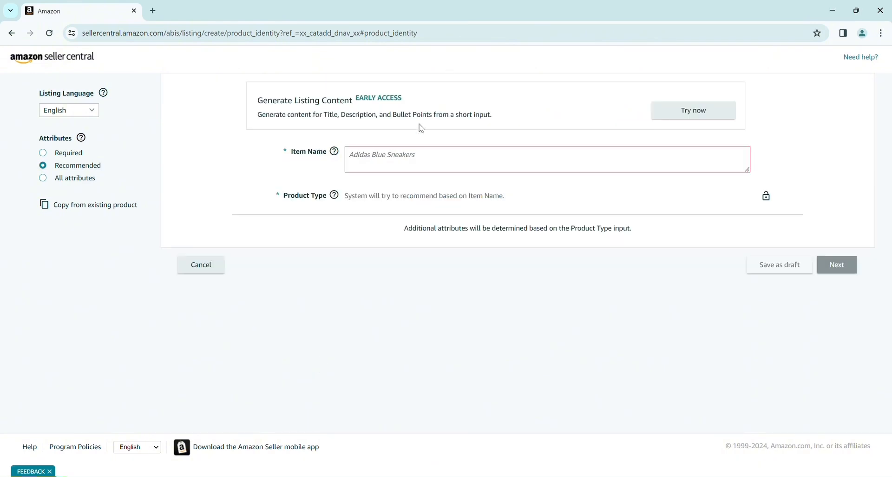
click(403, 156)
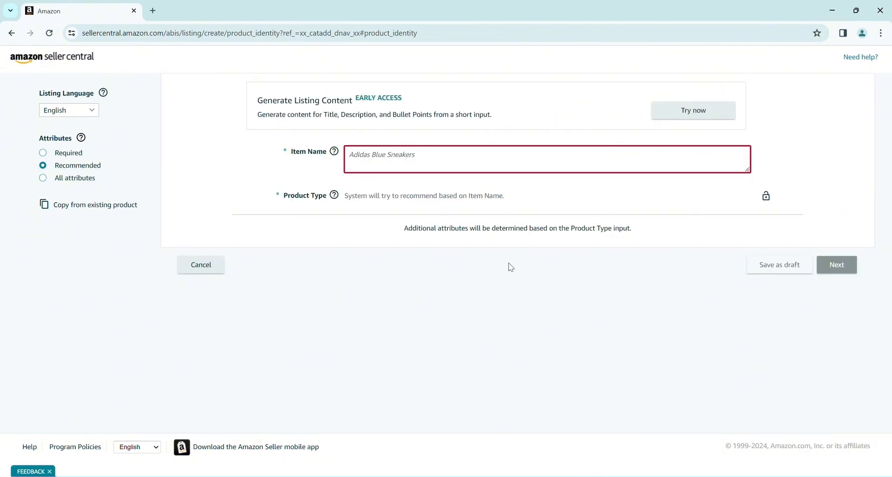
key(alt+Tab)
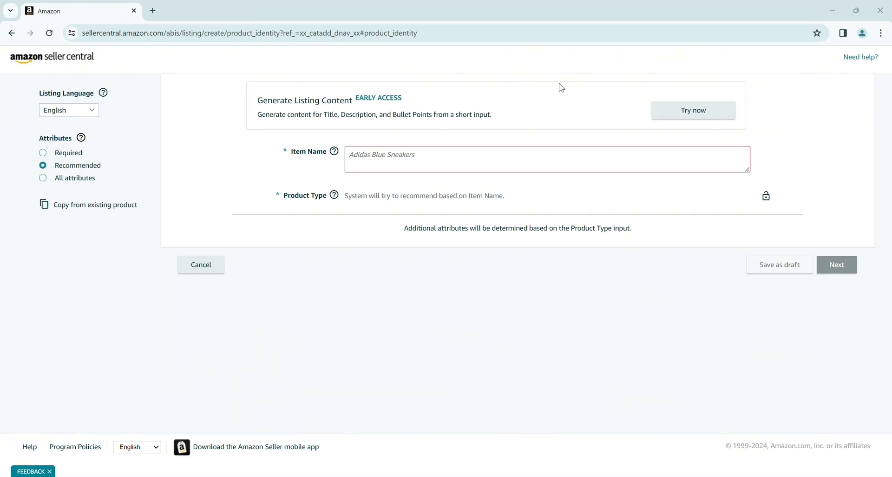
key(alt+Tab)
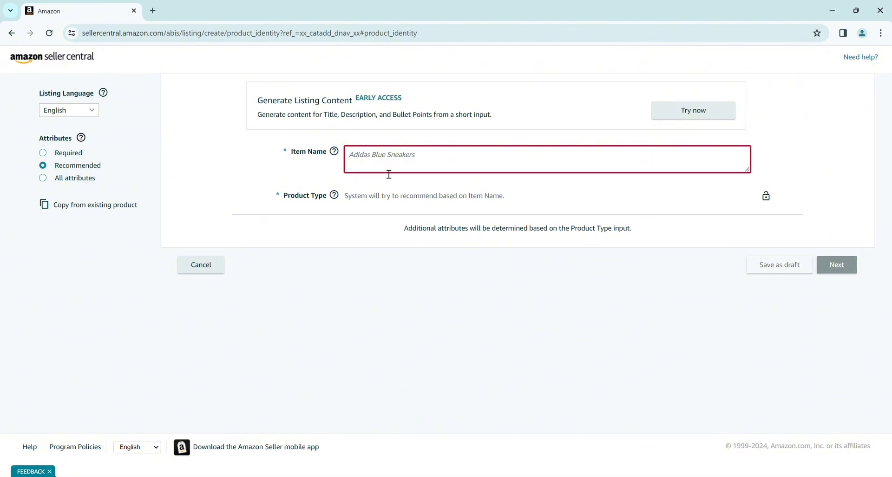
text(Mixing Bowls with Airtight Lids Set, 26PCS Stainless Steel Khaki Bowls with Grater Attachments, Non-Slip Bottoms & Kitchen Gadgets Set, Size 7, 4, 2.5, 2.0,1.5, 1QT, Great for Mixing & Serving)
click(444, 342)
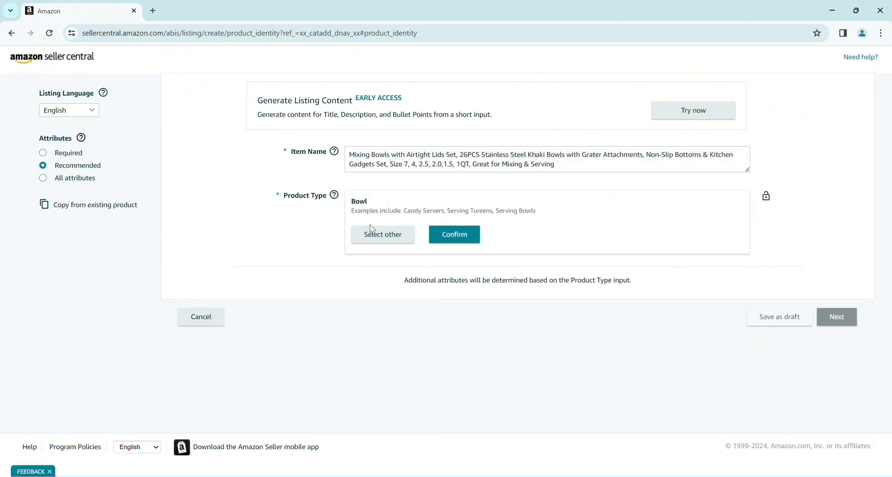
click(464, 236)
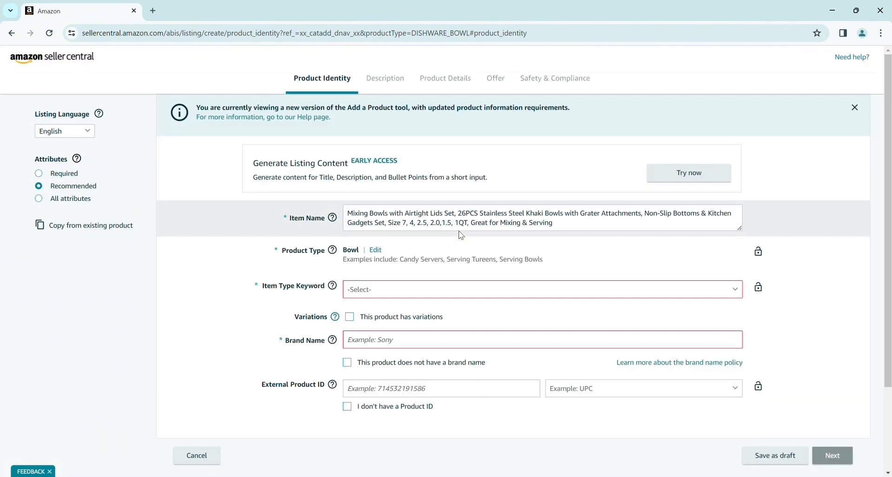
- Set the item type keyword to Candy Servers, then visit the Brand Name and External Product ID fields
click(402, 296)
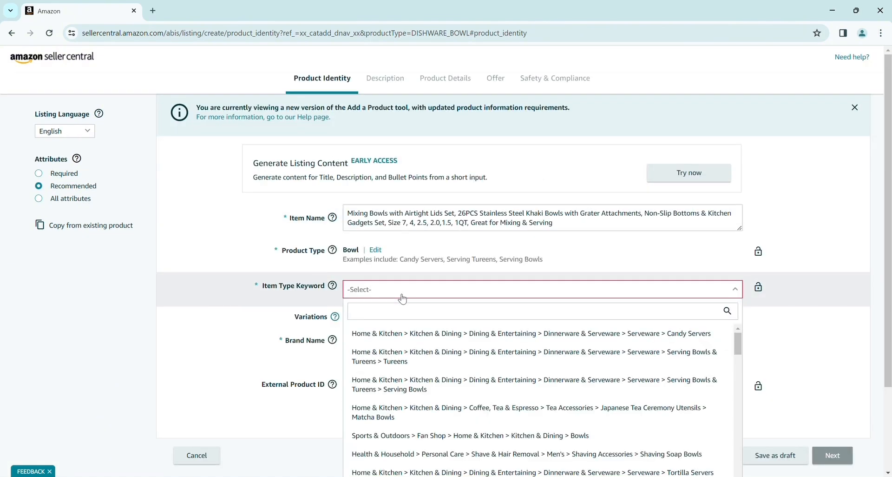
click(406, 332)
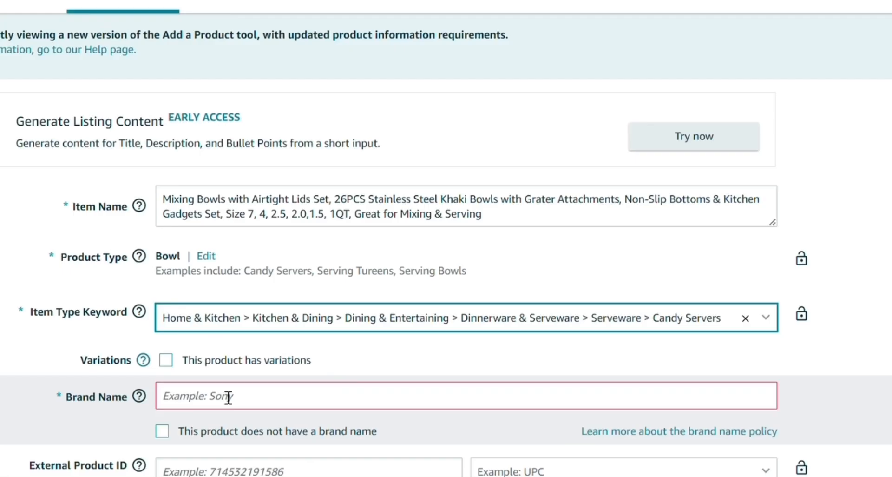
click(395, 339)
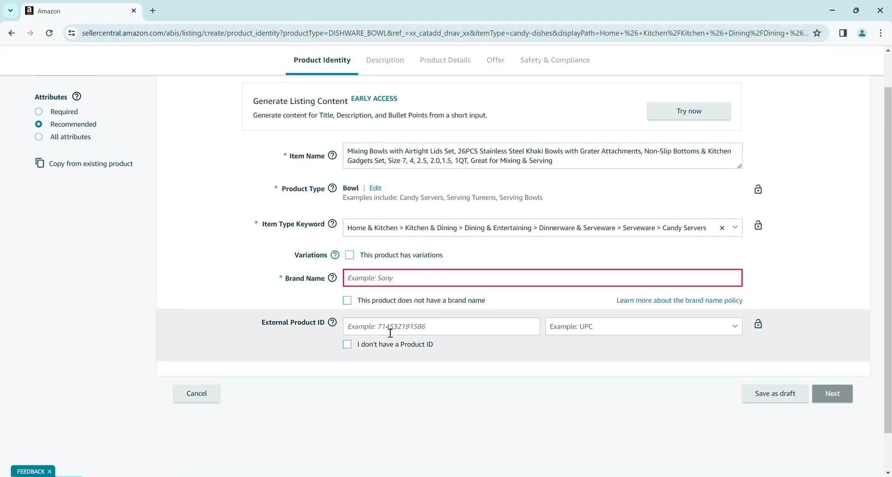
click(391, 328)
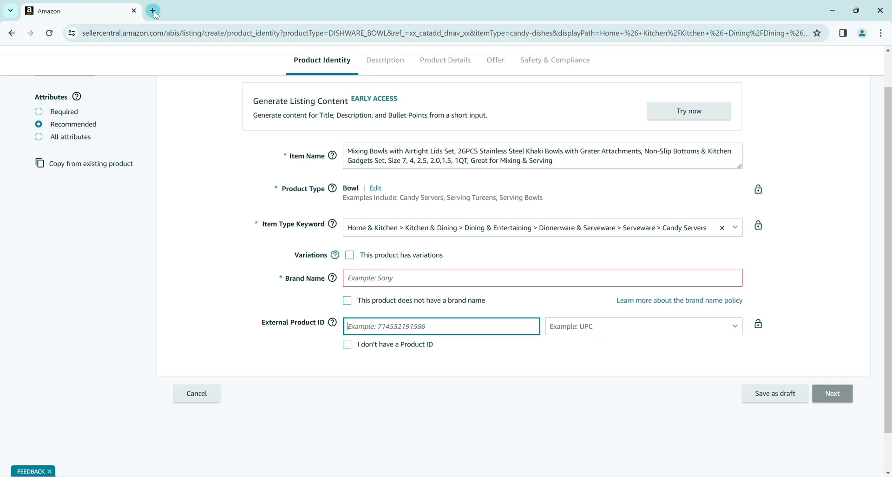
click(153, 10)
text(ww)
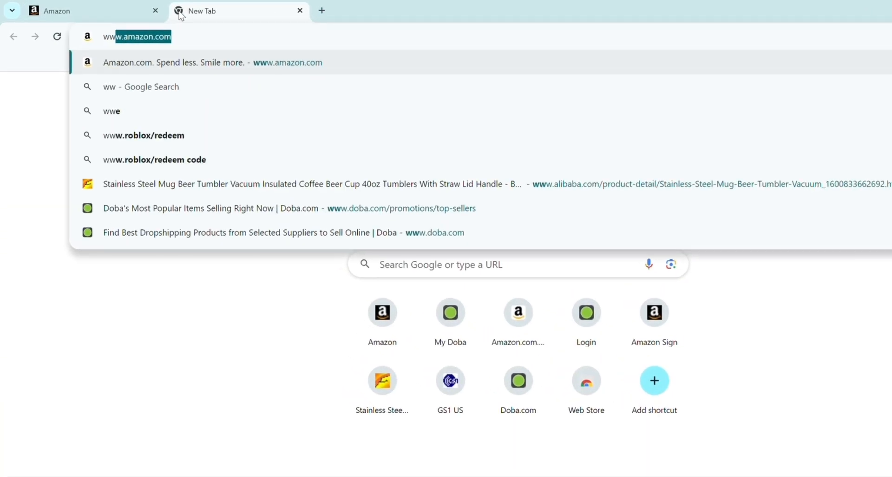
text(w.)
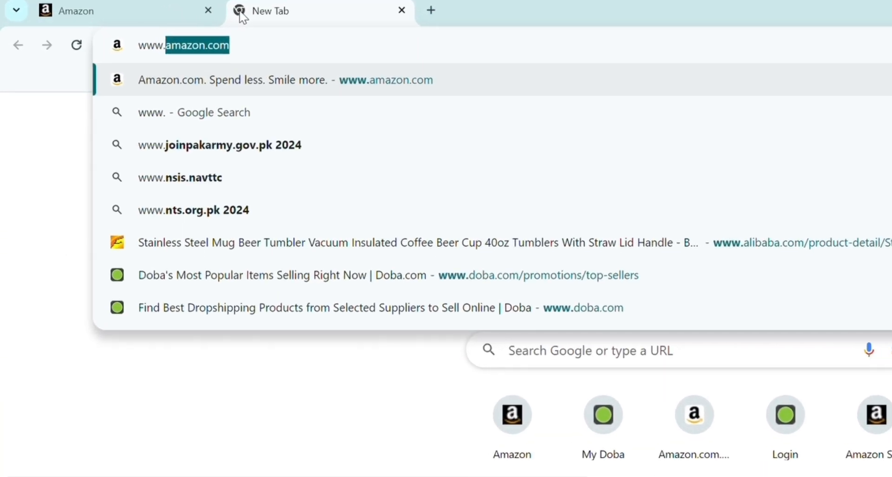
text(gs1)
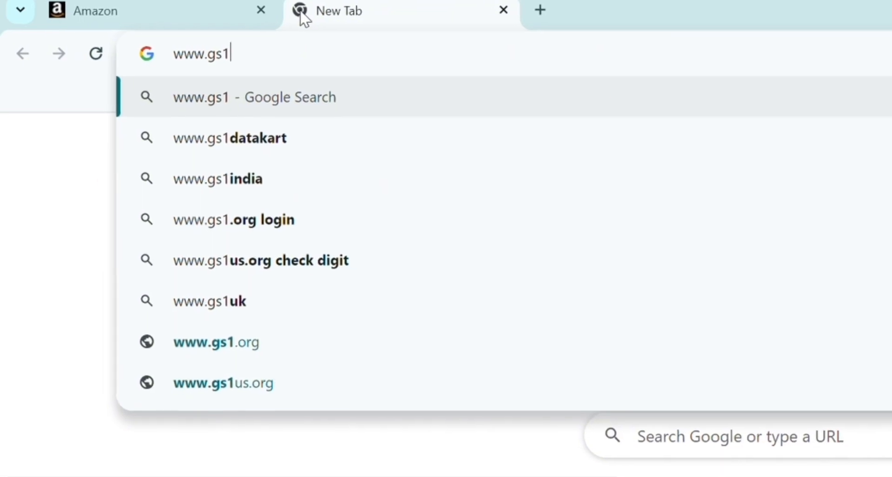
text(us.org)
key(Return)
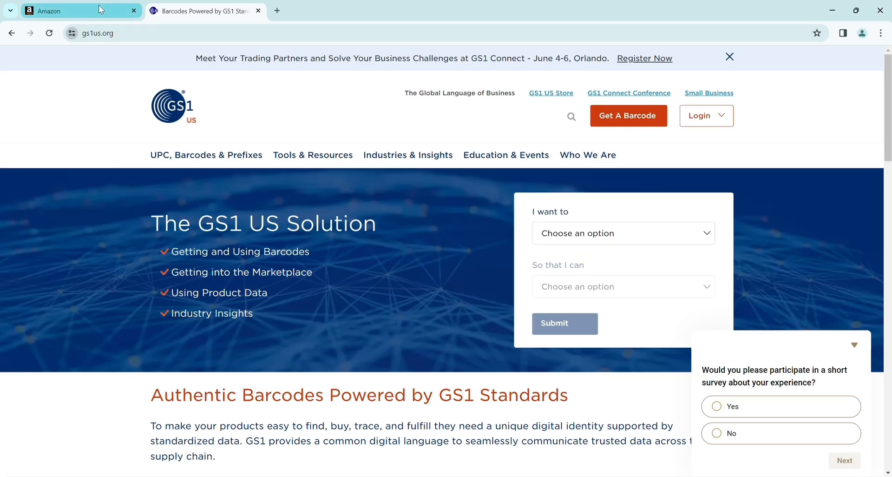
click(102, 9)
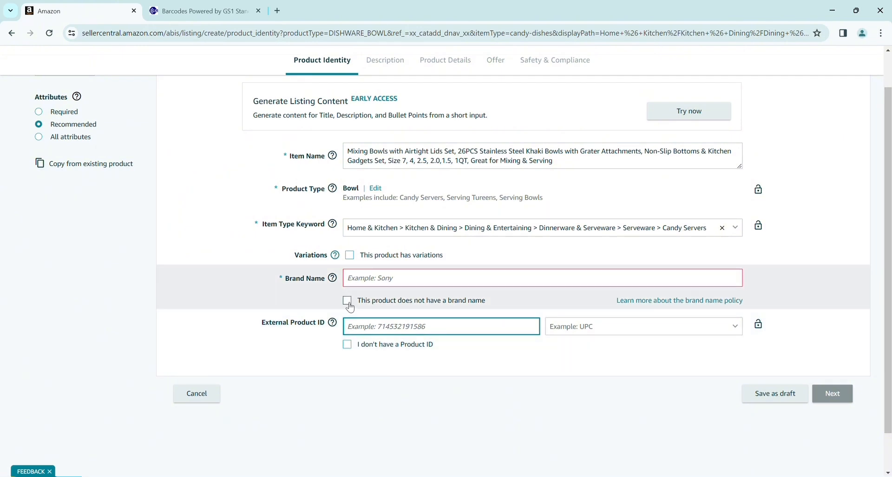
- Mark the product as having no brand name and no product ID, then continue to Description
click(348, 301)
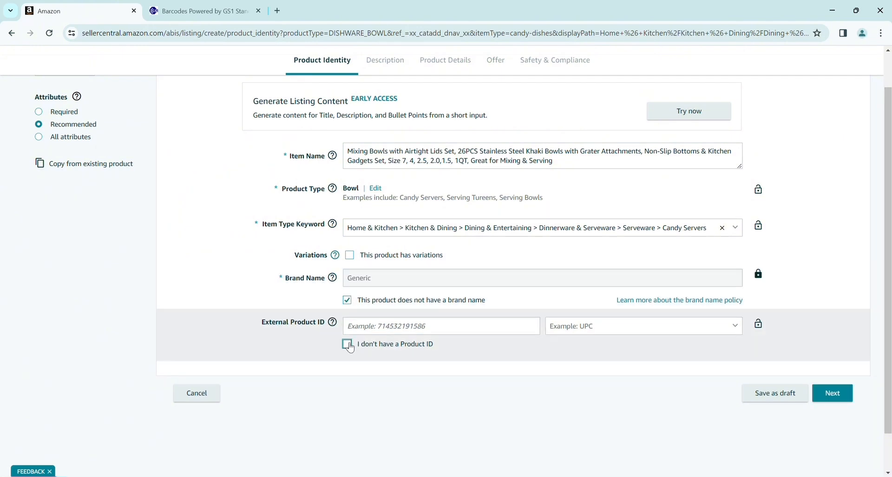
click(348, 344)
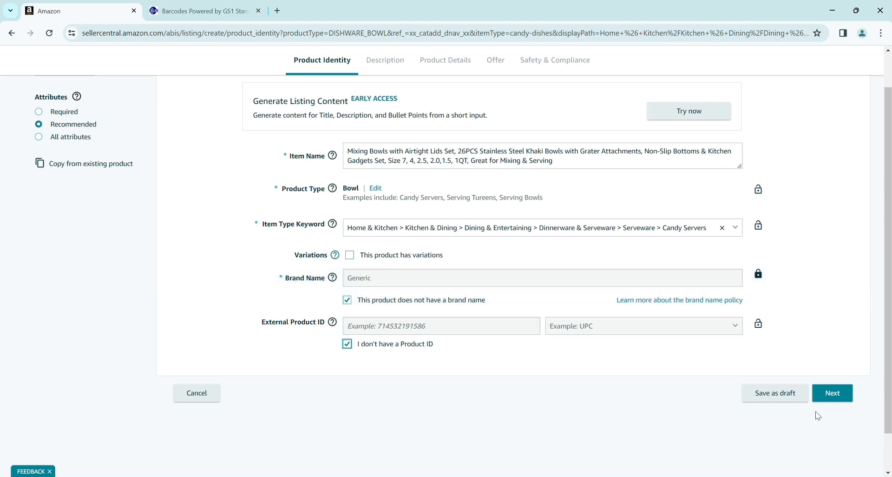
click(835, 394)
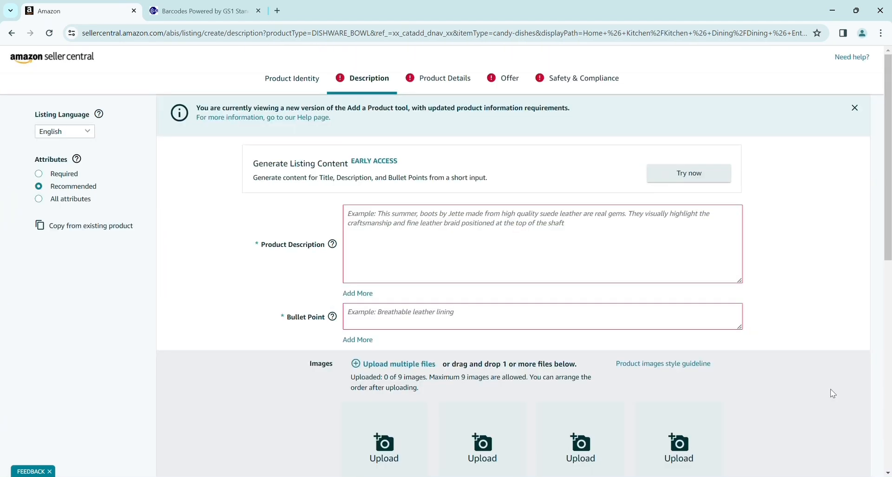
- Paste the bowl review paragraph into Product Description and expand the listing content generator
click(574, 279)
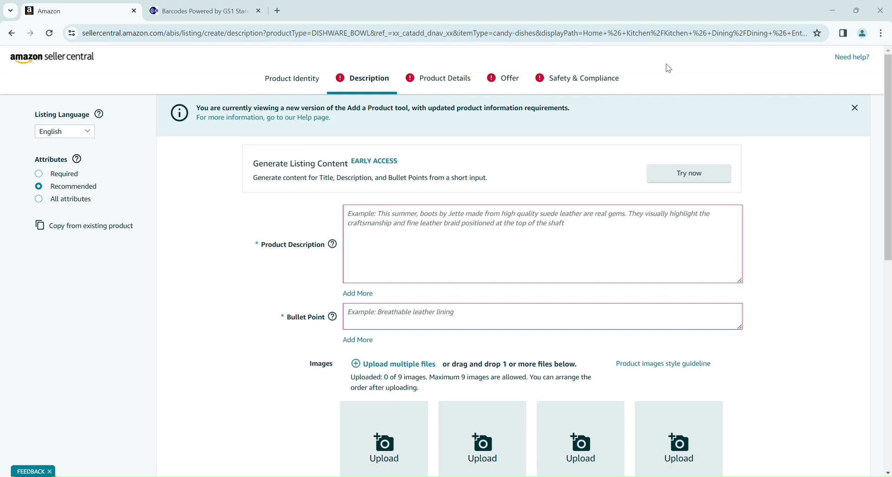
click(484, 227)
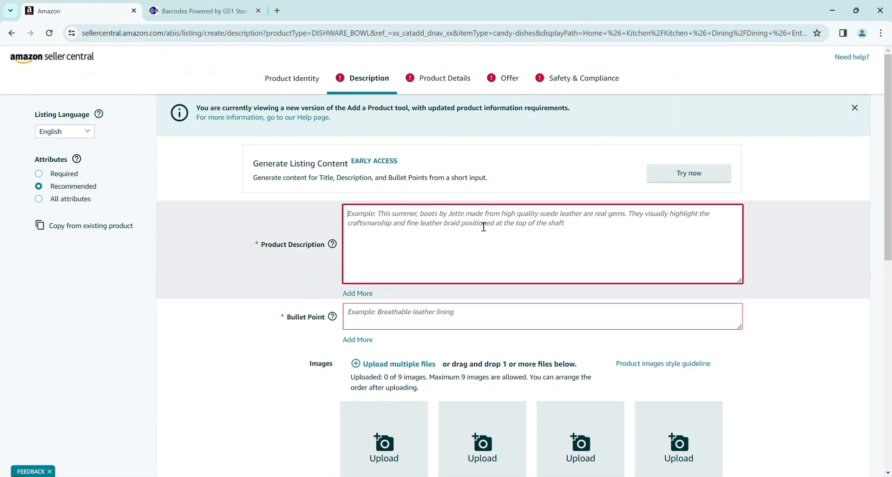
text(These are well made and a great addition to our kitchen. We especially like the lids that accommodate slicers and graters. They save time by avoiding extensive countertop cleaning after prepping food. The silicon bottoms take some getting used to because these bowls don't slide on the counter tops like our old, all metal bowls. We spilled contents several times before we adjusted our routines to accommodate these bowls. The lack of a slippery bottom is now viewed as a benefit because these bowls stay put while you are using them.)
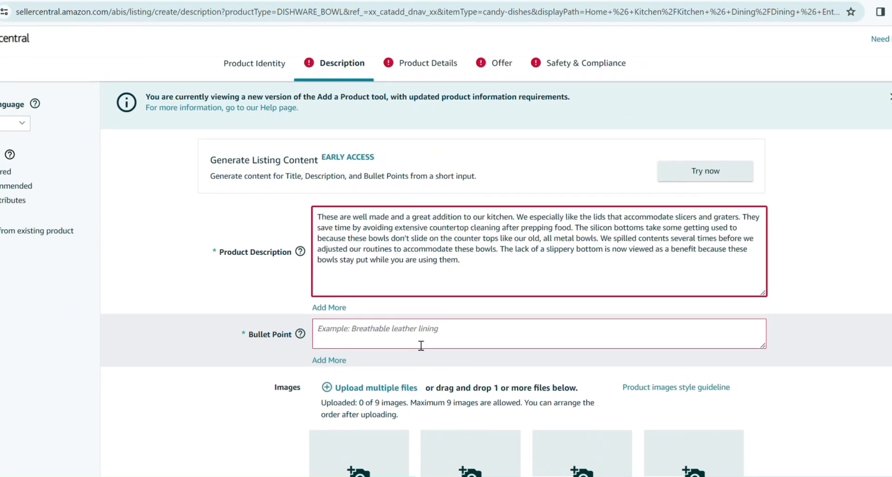
click(413, 355)
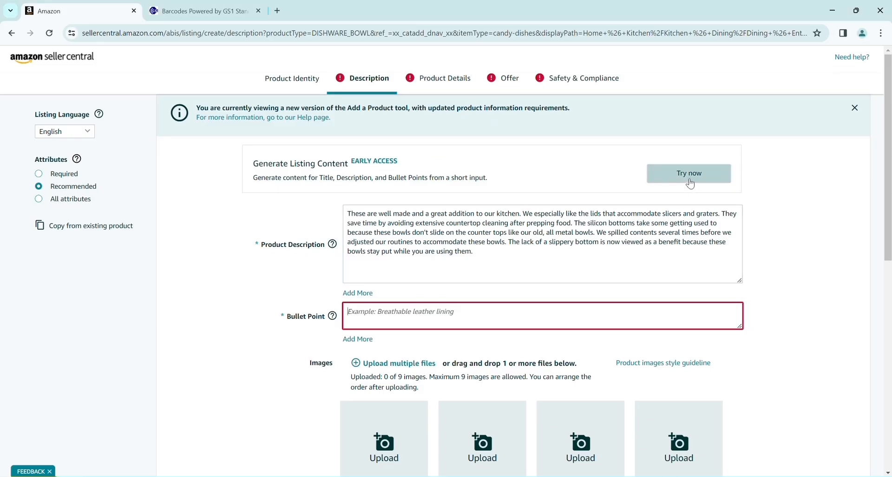
click(688, 181)
- Generate a new silicone-bowl description and five bullet points from the pasted description
click(444, 256)
text(These are well made and a great addition to our kitchen. We especially like the lids that accommodate slicers and graters. They save time by avoiding extensive countertop cleaning after prepping food. The silicon bottoms take some getting used to because these bowls don't slide on the counter tops like our old, all metal bowls. We spilled contents several times before we adjusted our routines to accommodate these bowls. The lack of a slippery bottom is now viewed as a benefit because these bowls stay put while you)
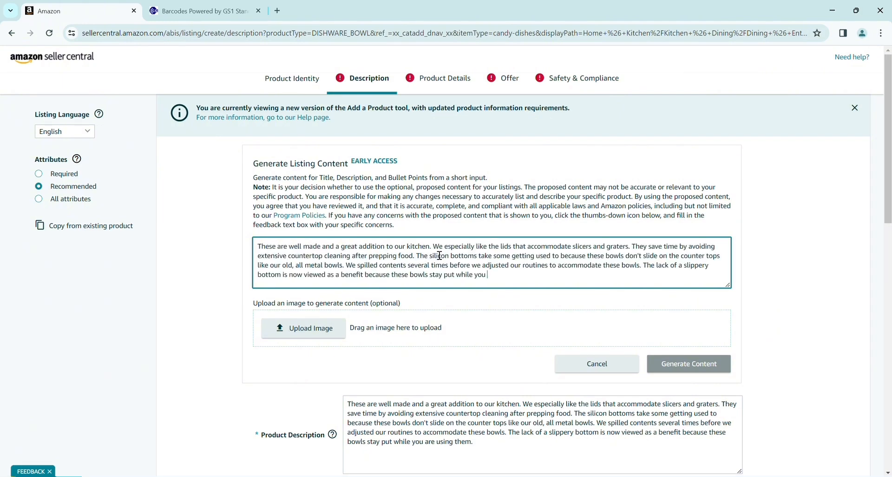
click(697, 363)
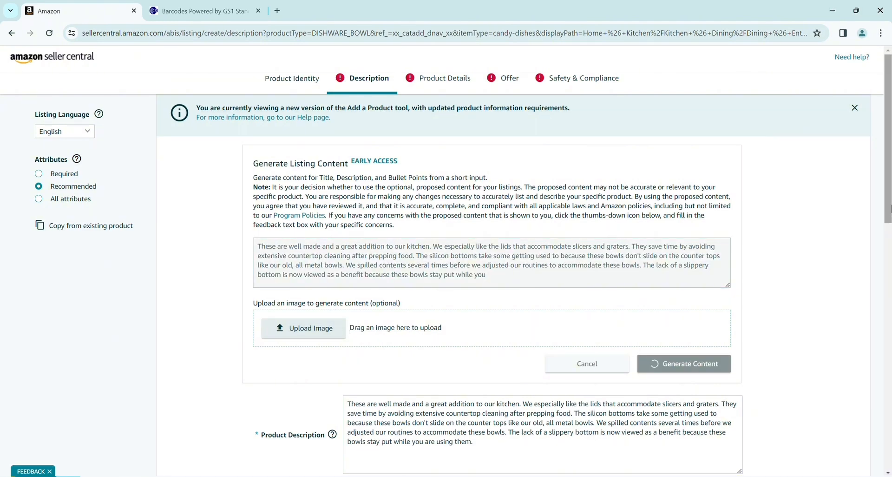
drag(889, 207, 890, 250)
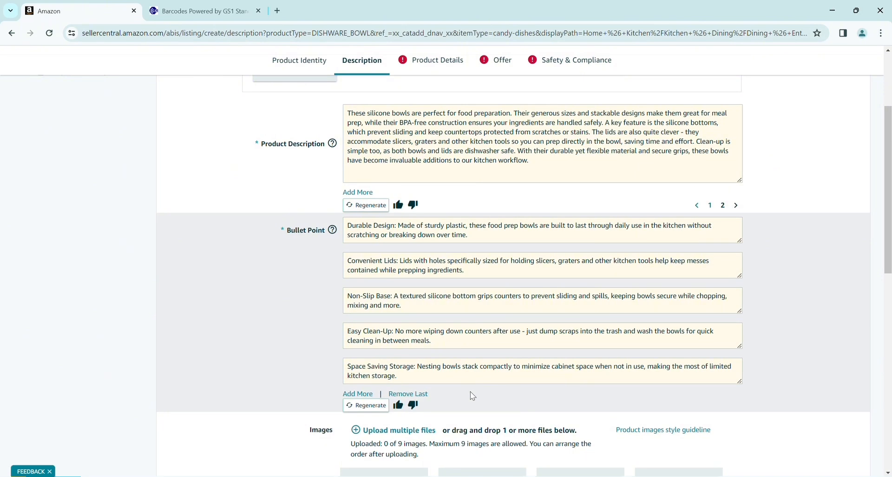
drag(888, 223, 890, 344)
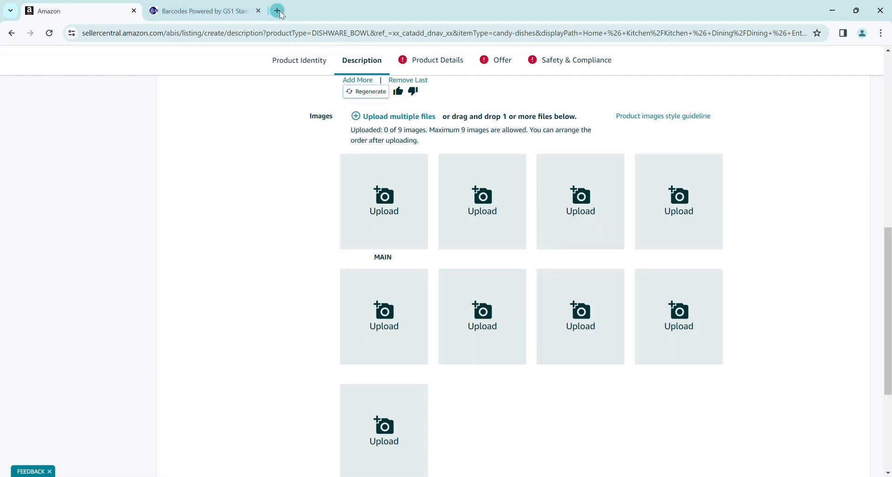
- Open the Umite Chef 26-piece mixing bowl product page on amazon.com in a new tab
click(277, 11)
text(am)
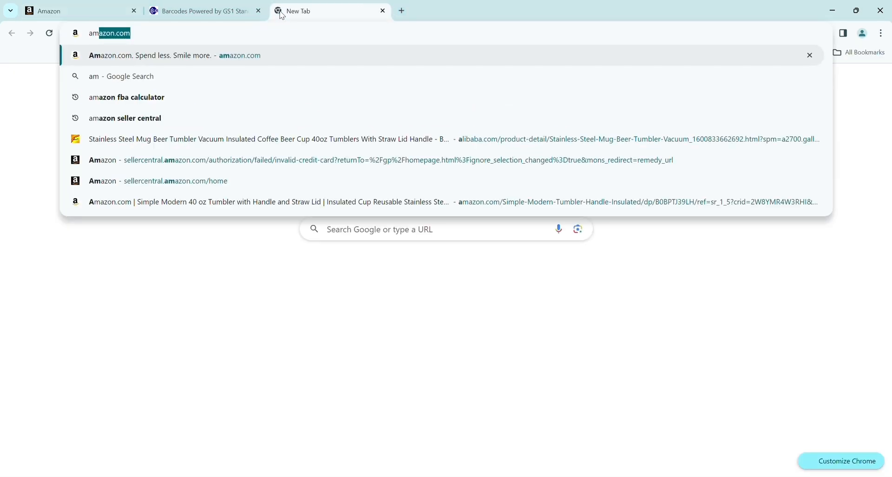
key(Return)
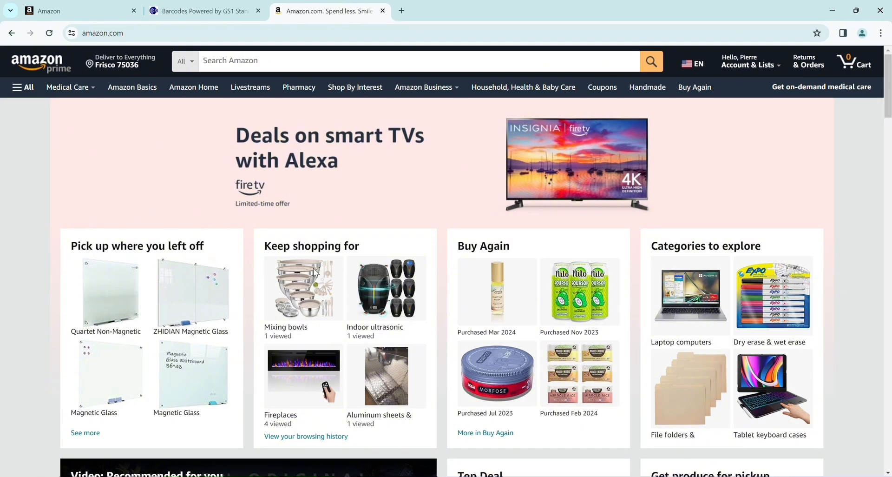
click(317, 274)
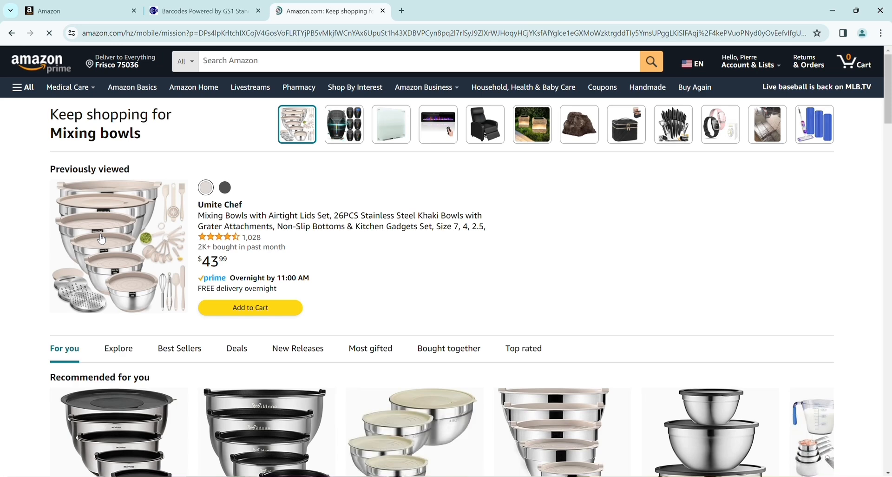
click(101, 239)
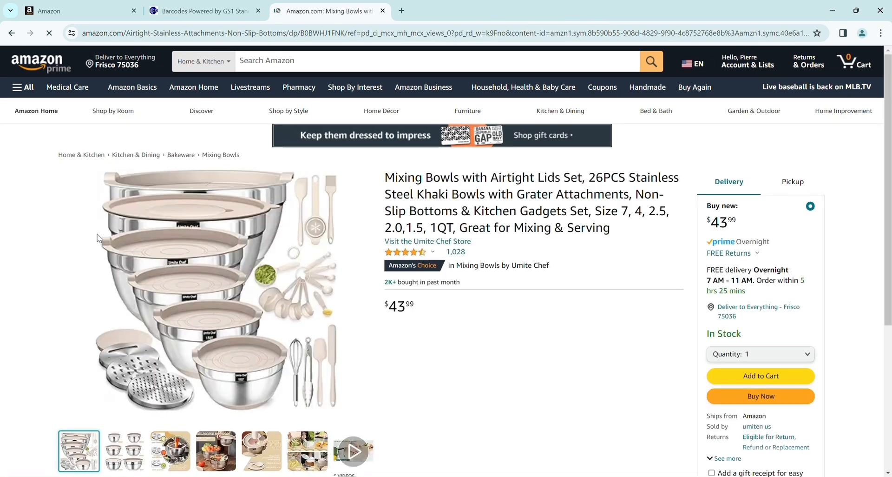
scroll(753, 162, down, 2)
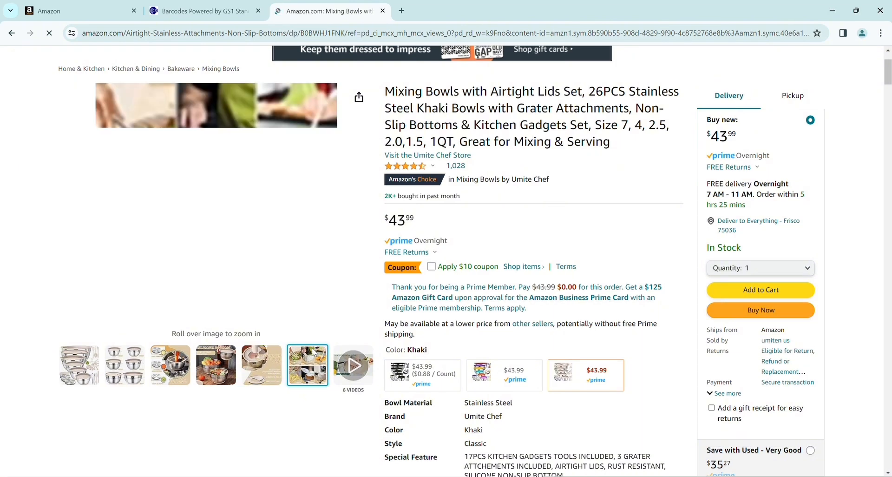
click(79, 5)
- Upload the mixing bowls photo into the MAIN image slot
drag(80, 6, 366, 224)
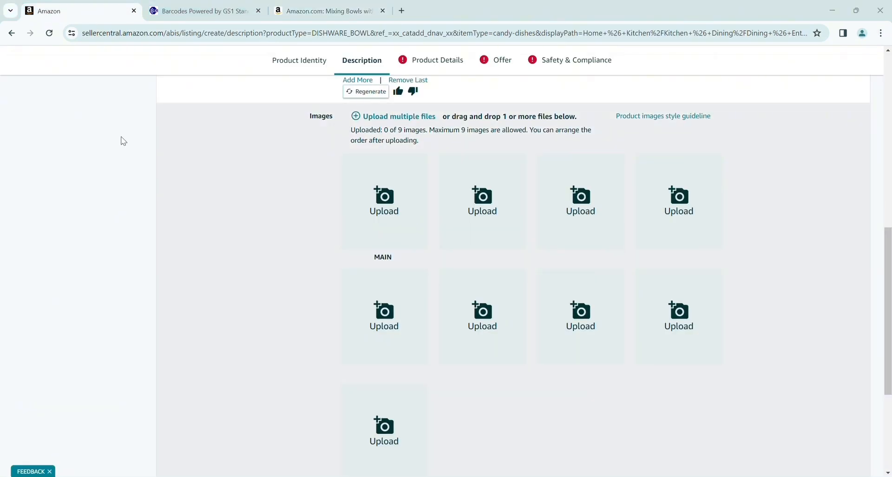
double_click(134, 107)
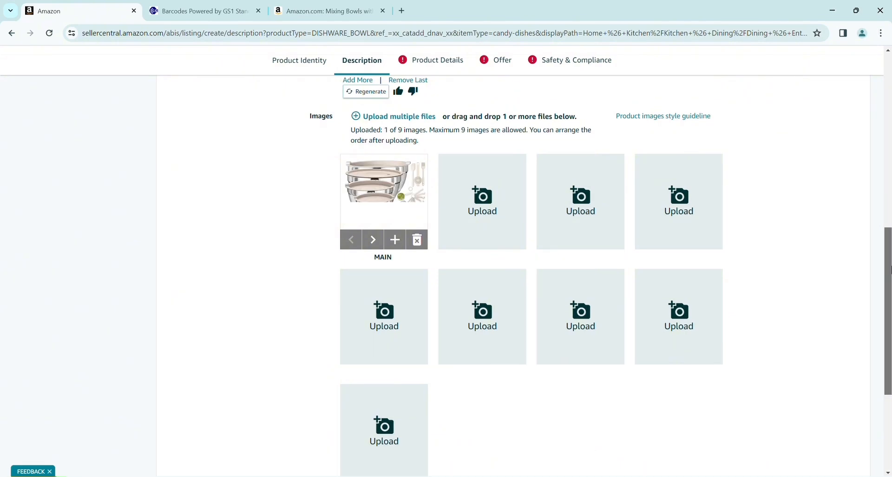
drag(891, 269, 891, 107)
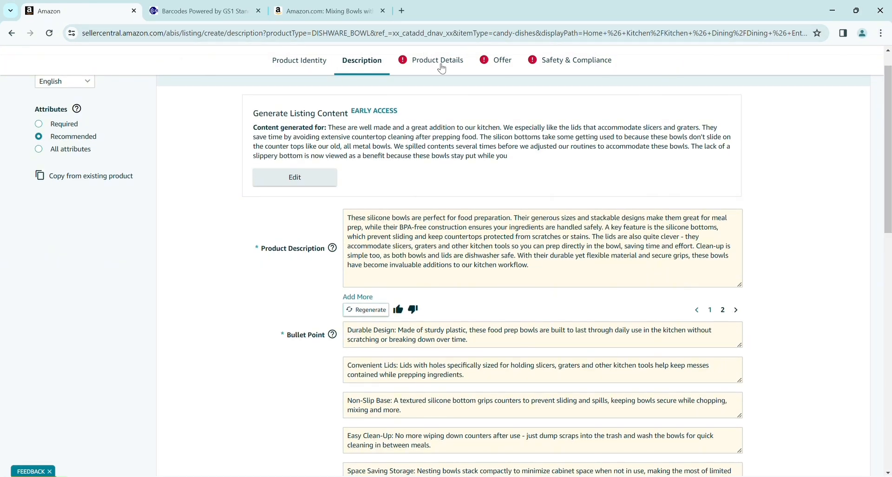
- Enter model number 79098 in Product Details
click(440, 63)
click(385, 167)
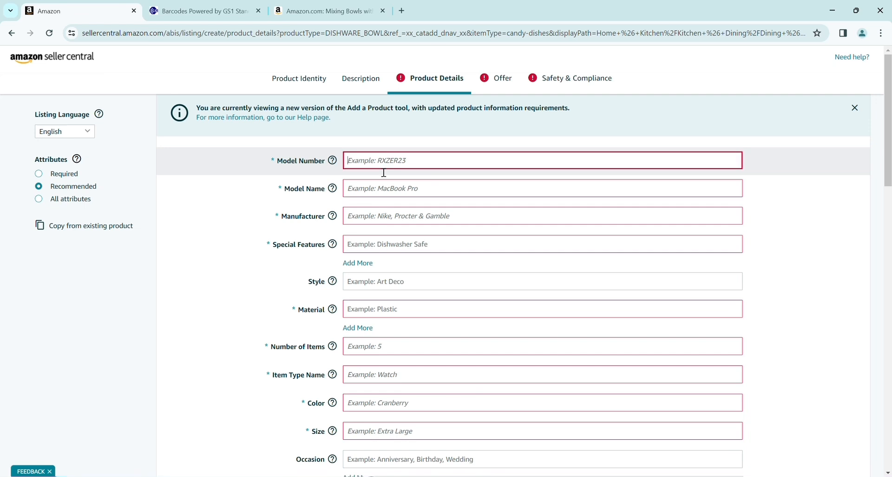
text(&()
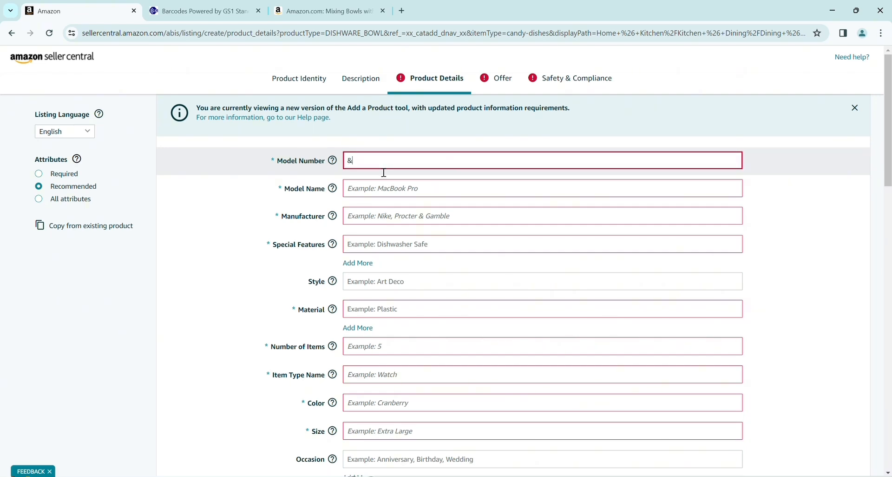
key(BackSpace)
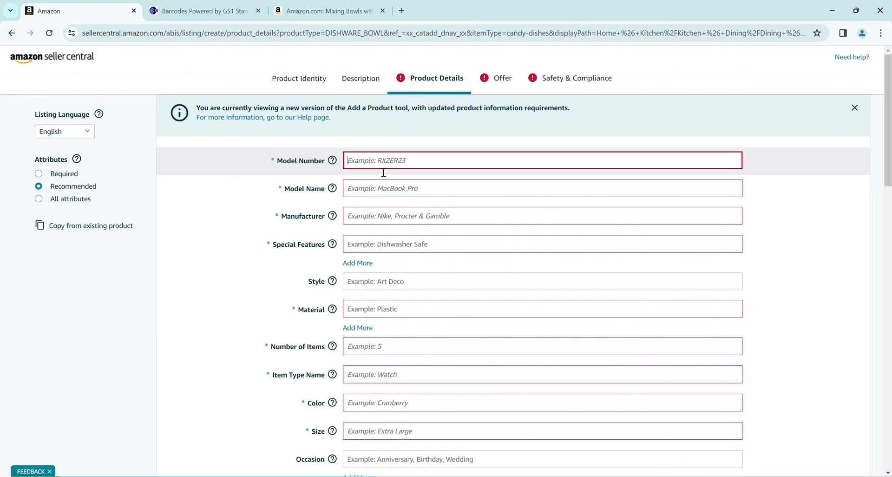
text(79098)
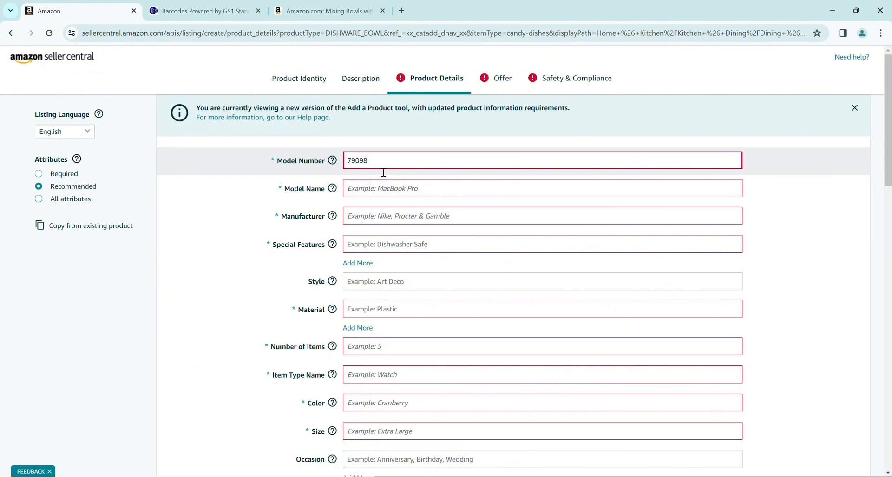
click(407, 191)
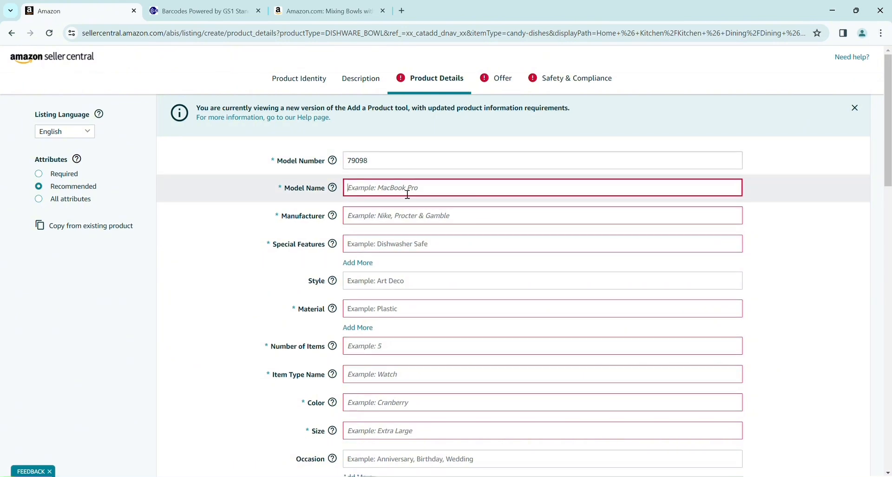
- Copy 'Prep Bowls with Secure Silicone Bottoms' from the Item Name for the Model Name field
click(303, 82)
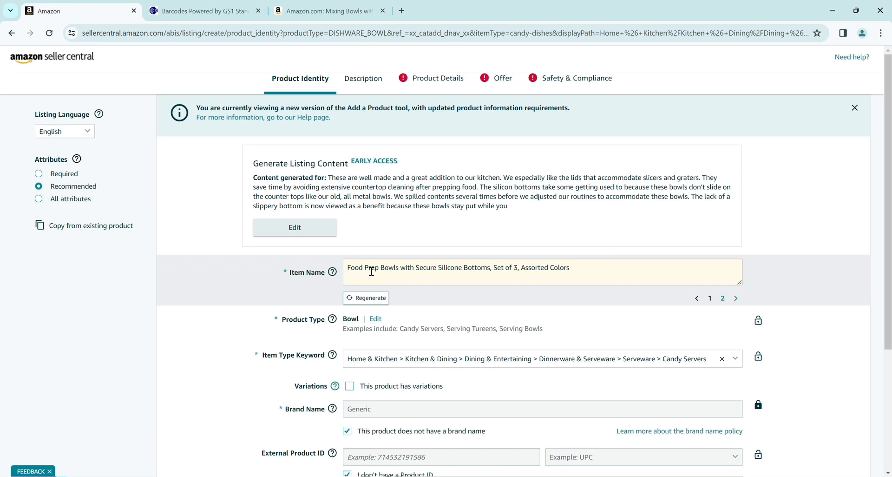
drag(366, 272, 499, 272)
key(ctrl+c)
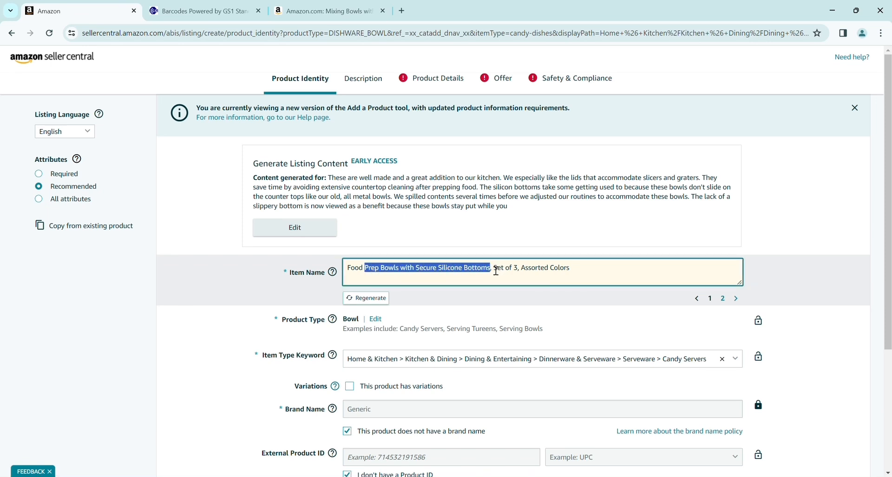
click(457, 80)
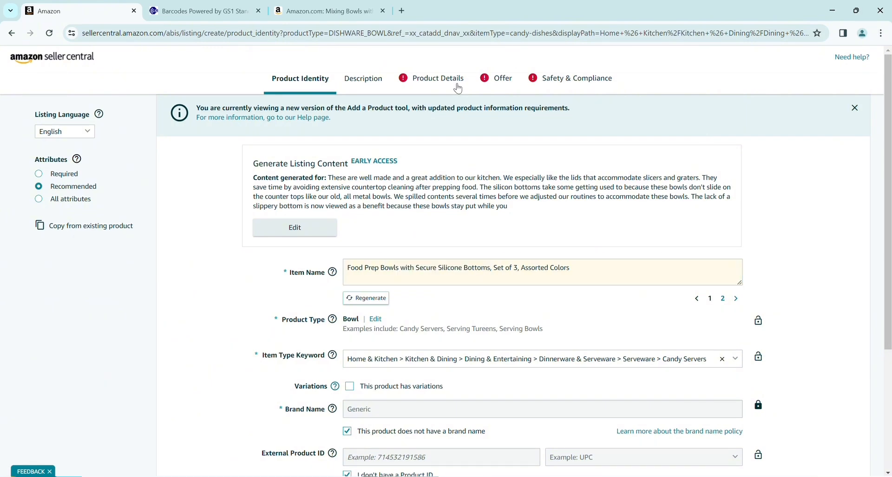
click(379, 190)
- Paste the copied item name as the model name and enter the manufacturer's name
key(ctrl+v)
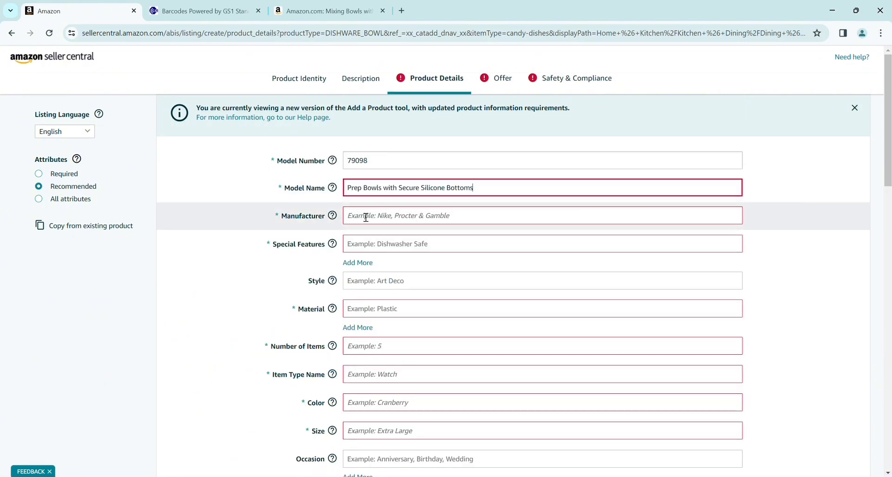
click(366, 218)
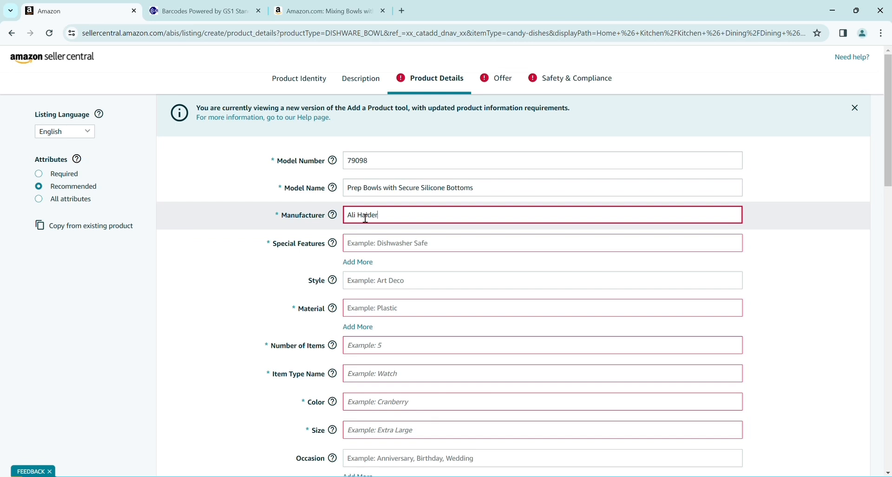
- Set Special Features to Durable and Material to Brass
click(356, 243)
click(357, 243)
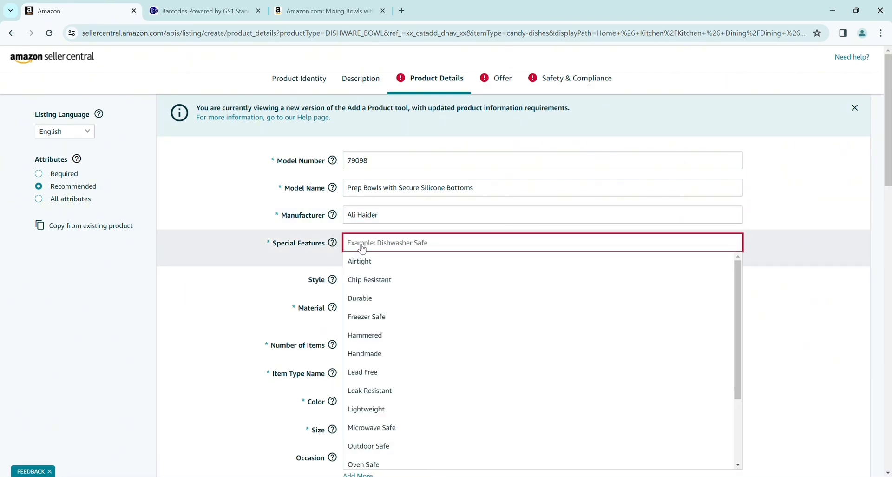
click(381, 298)
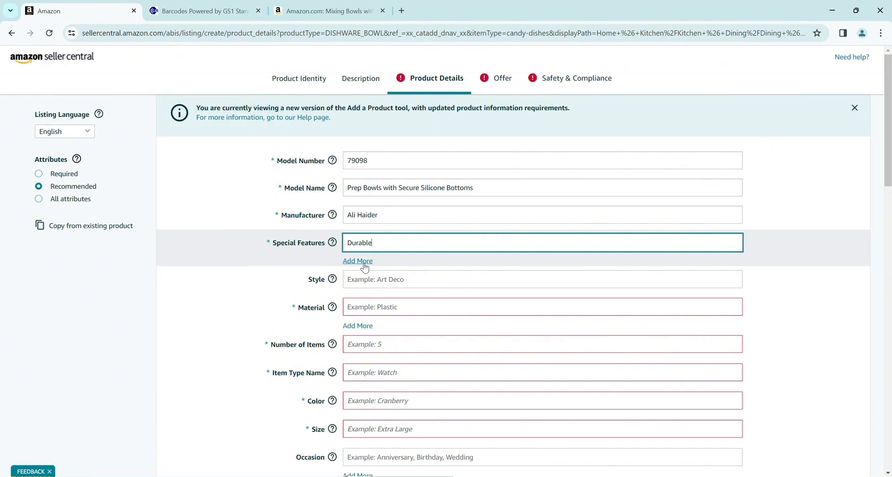
click(372, 307)
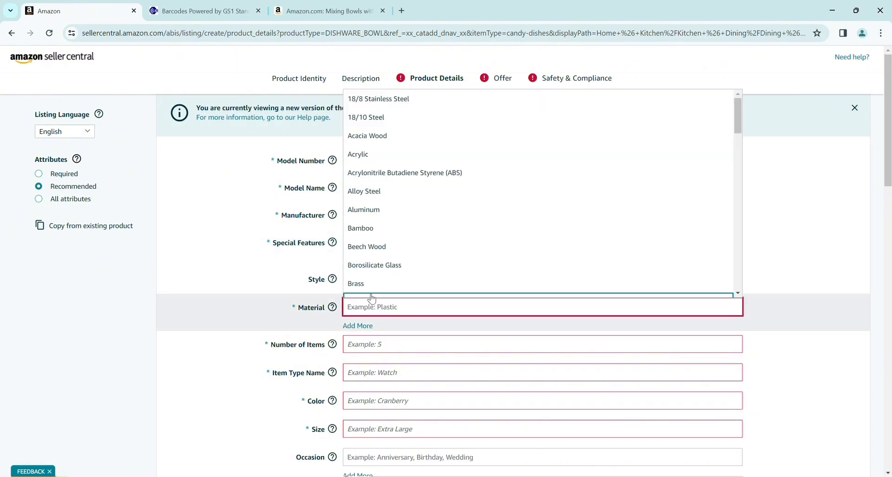
click(369, 290)
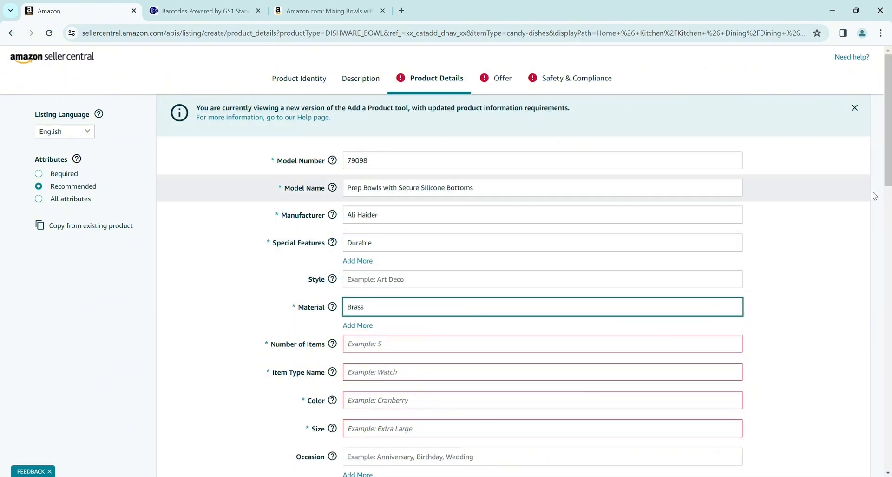
drag(889, 180, 889, 226)
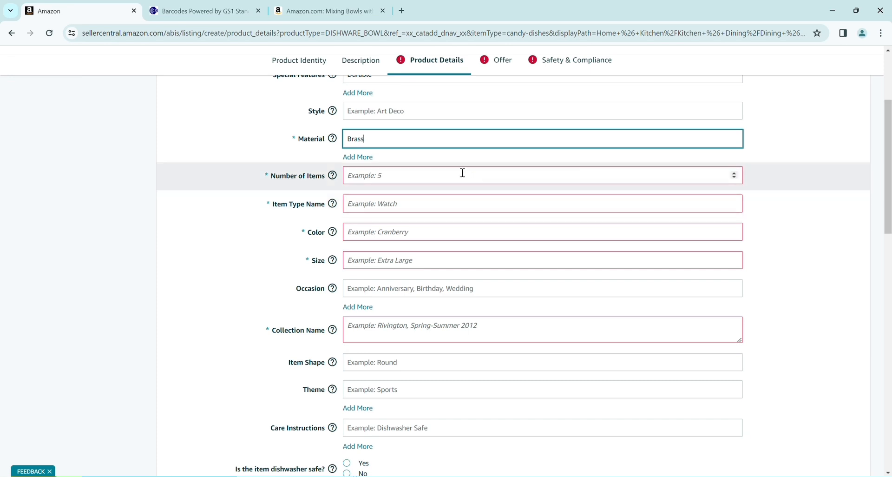
- Enter 1 item and paste 'Prep Bowls with Secure Silicone Bottoms' as the item type name
click(448, 181)
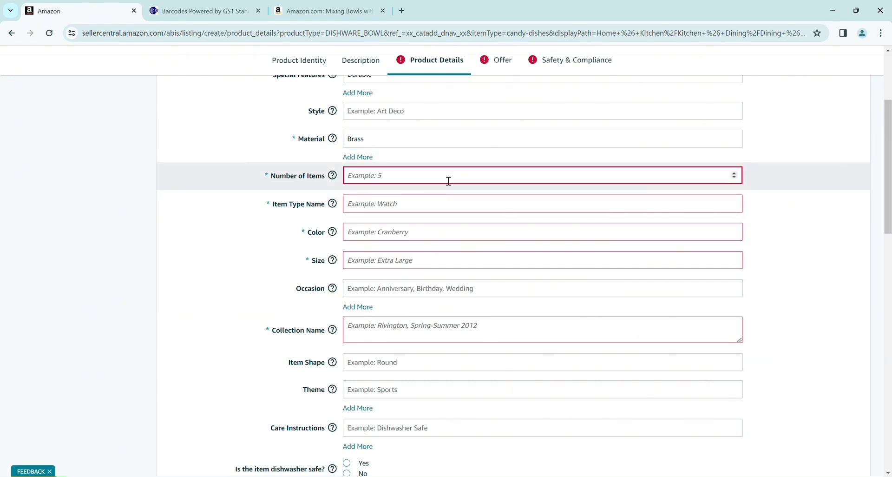
click(424, 212)
key(ctrl+v)
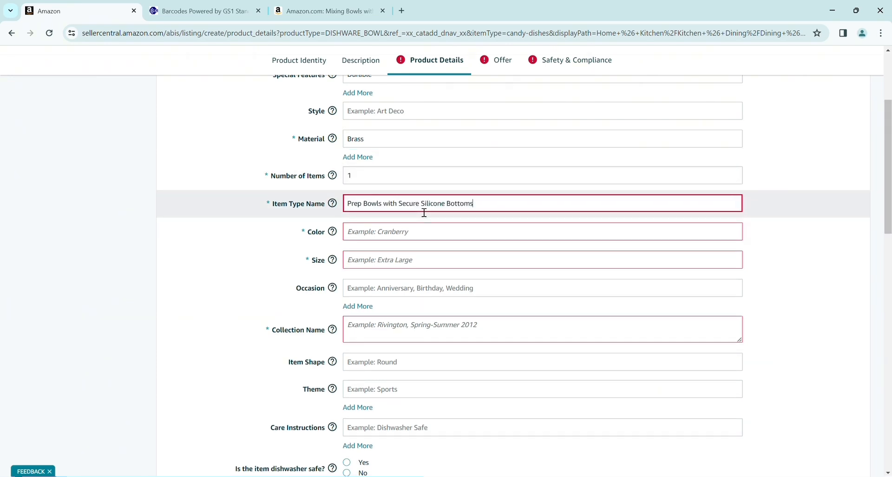
- Set color to black, size to Standard and collection name to All
click(384, 237)
text(n)
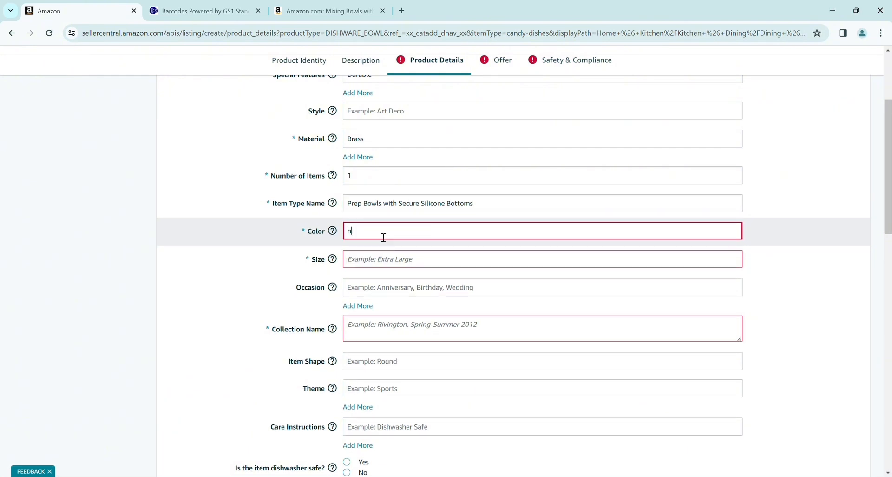
key(BackSpace)
text(black)
click(387, 265)
text(Standard)
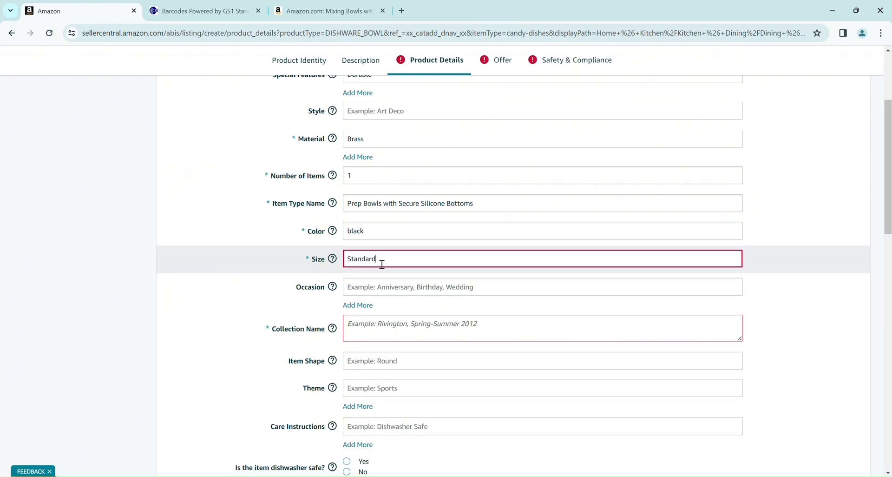
click(366, 326)
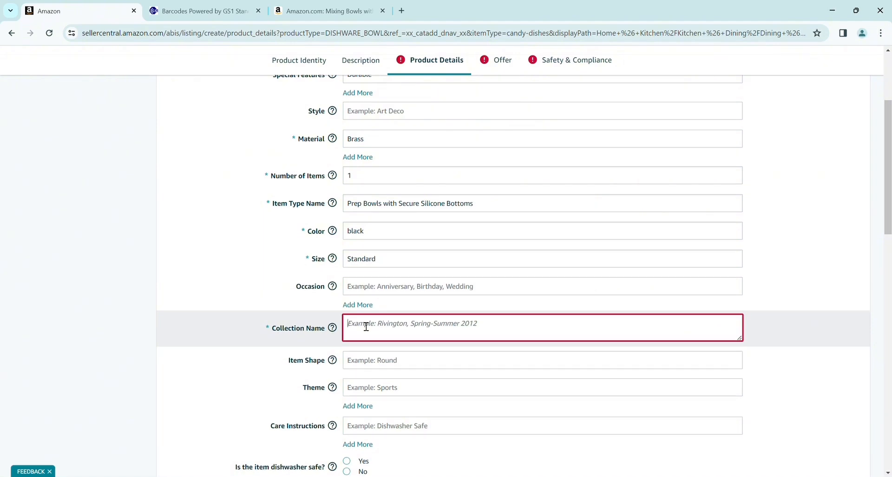
text(All)
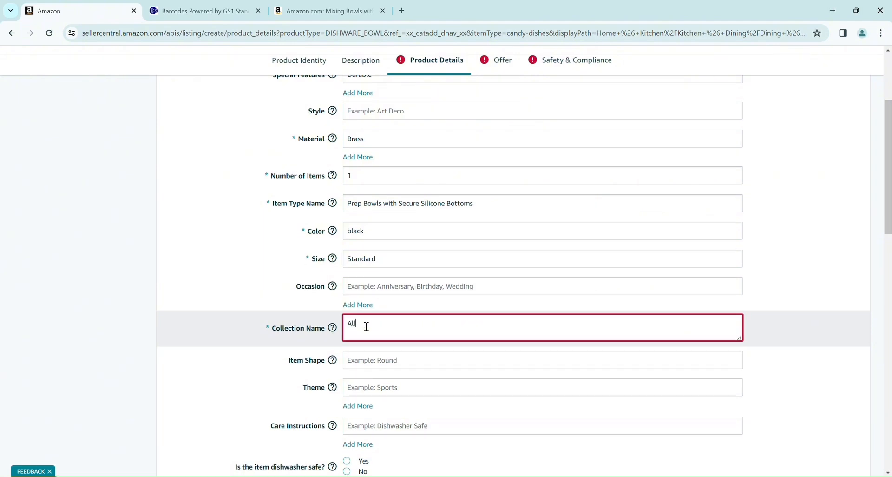
- Choose Banded pattern, enter unit count 1 and select Count as the unit count type
scroll(890, 207, down, 8)
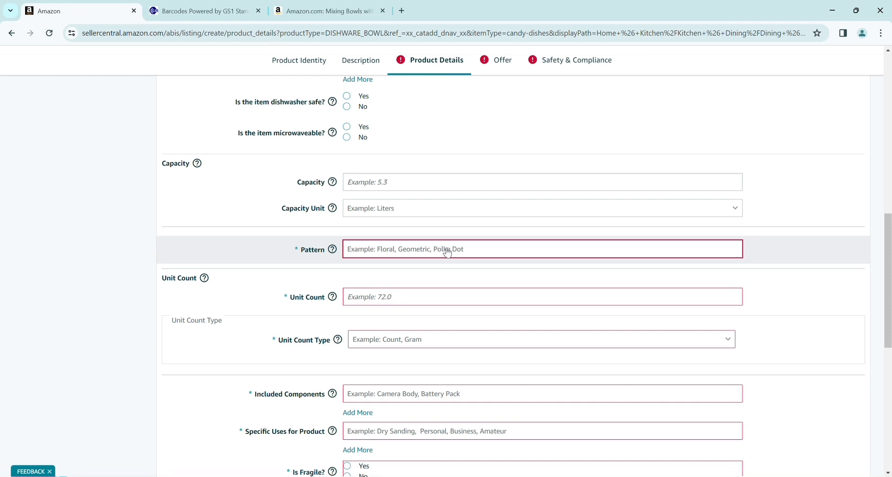
click(449, 251)
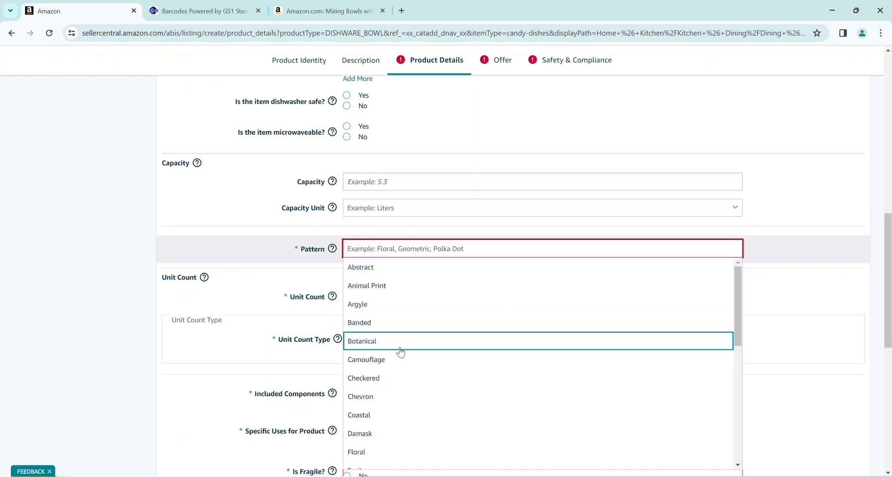
click(384, 323)
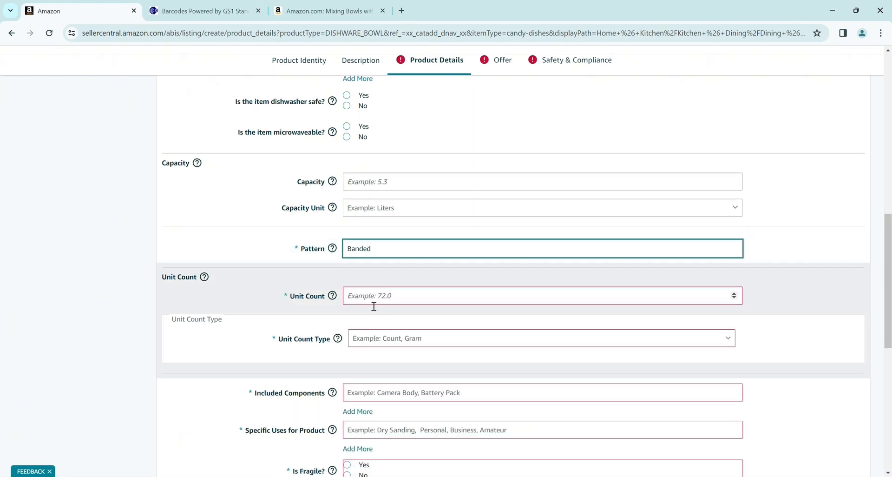
click(372, 302)
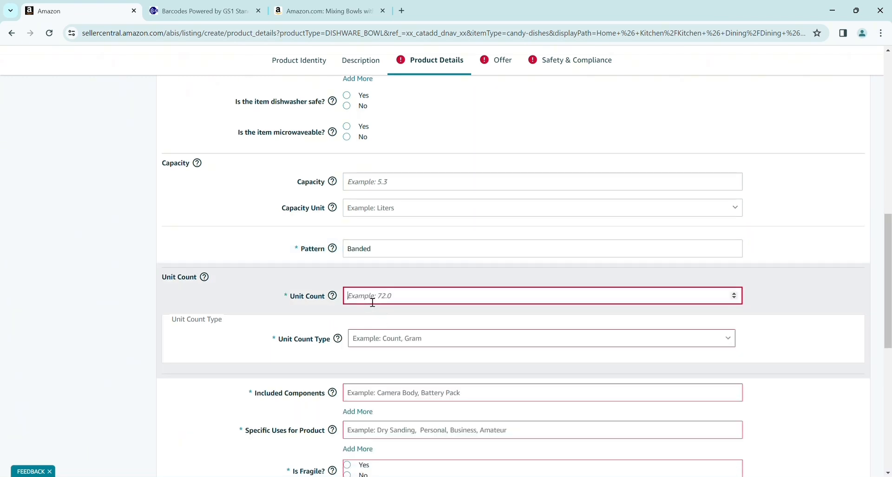
click(434, 343)
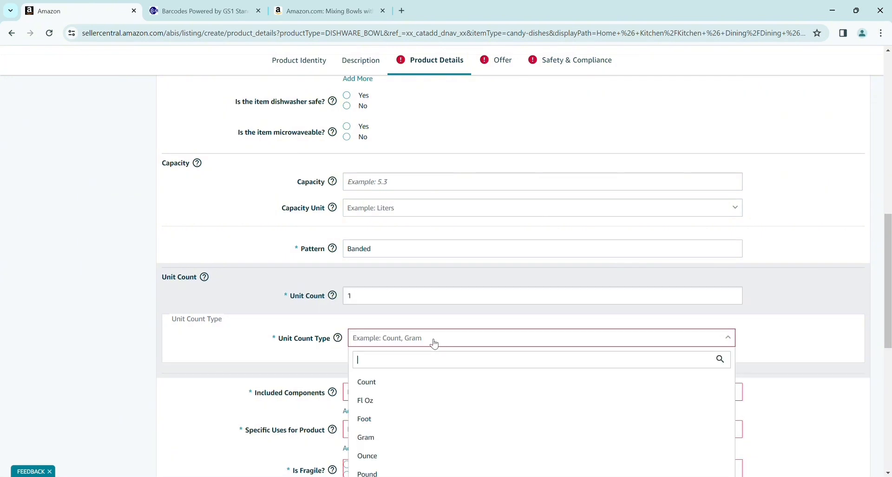
click(377, 384)
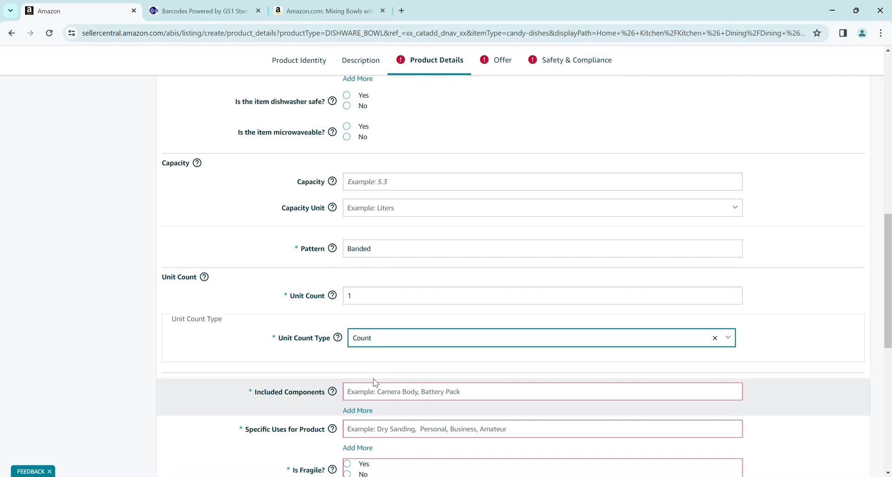
click(388, 339)
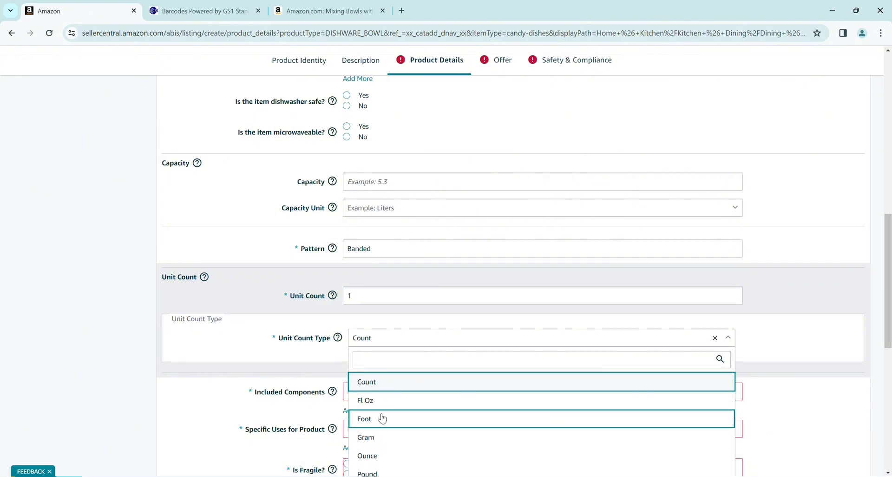
click(290, 339)
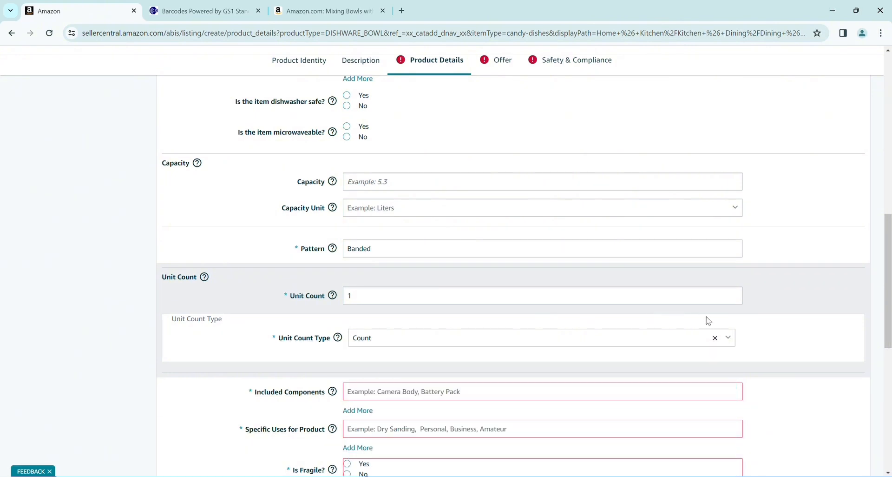
- Set included component to Box and specific use to Candy, and mark the bowl not fragile
scroll(558, 297, down, 3)
click(443, 278)
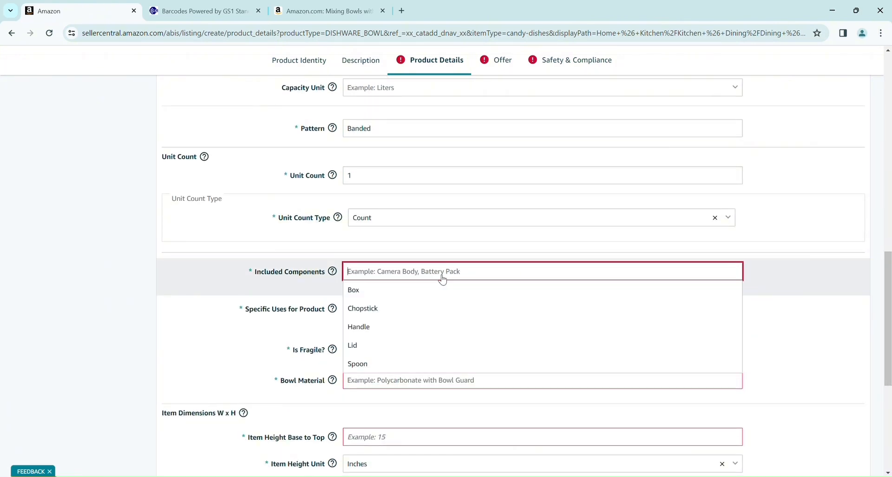
click(396, 290)
click(385, 309)
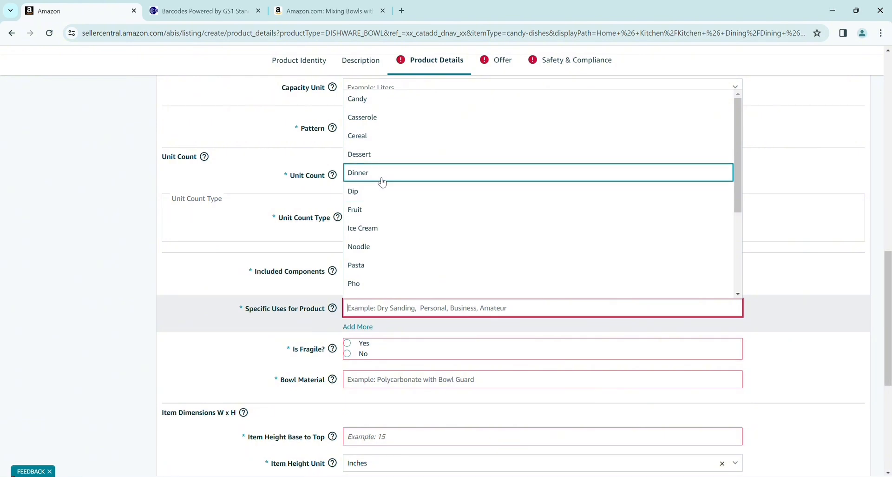
click(379, 110)
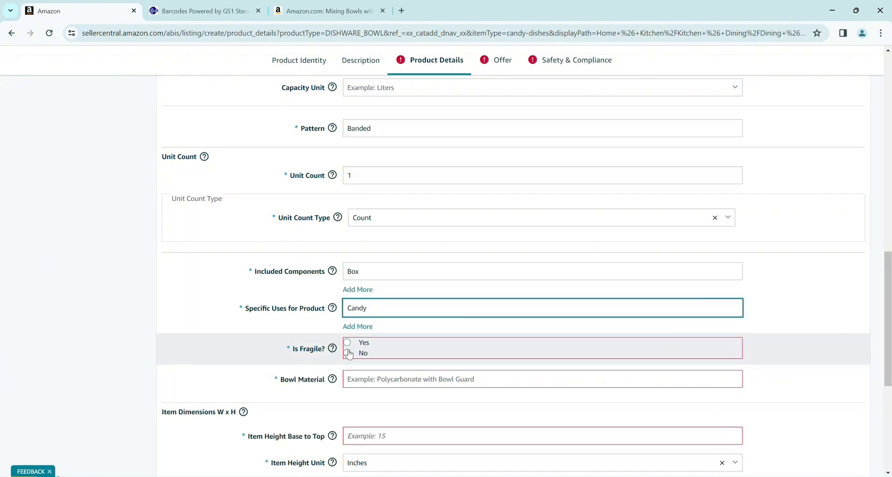
click(349, 353)
- Set bowl material to Copper with height and width of 5 inches
click(393, 379)
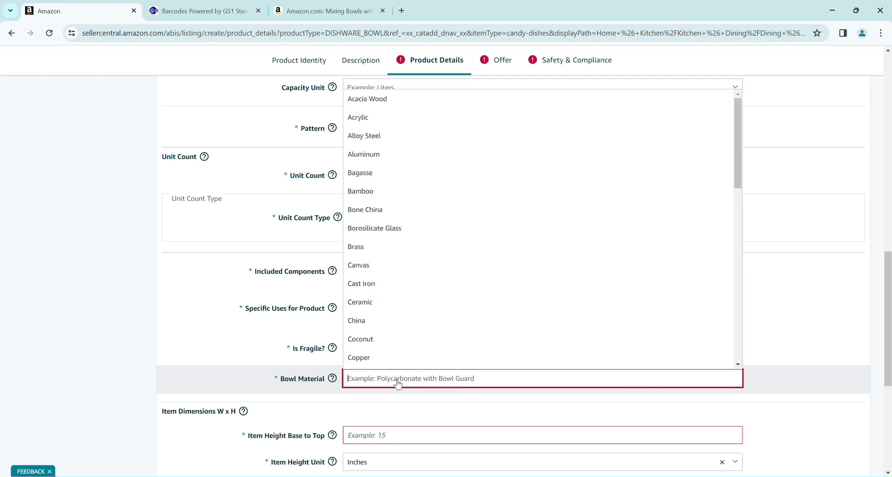
click(383, 360)
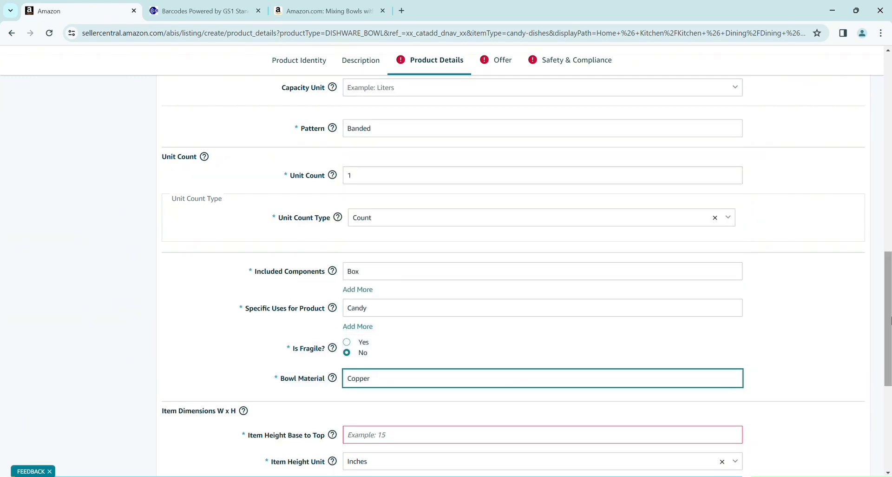
scroll(478, 249, down, 5)
click(411, 225)
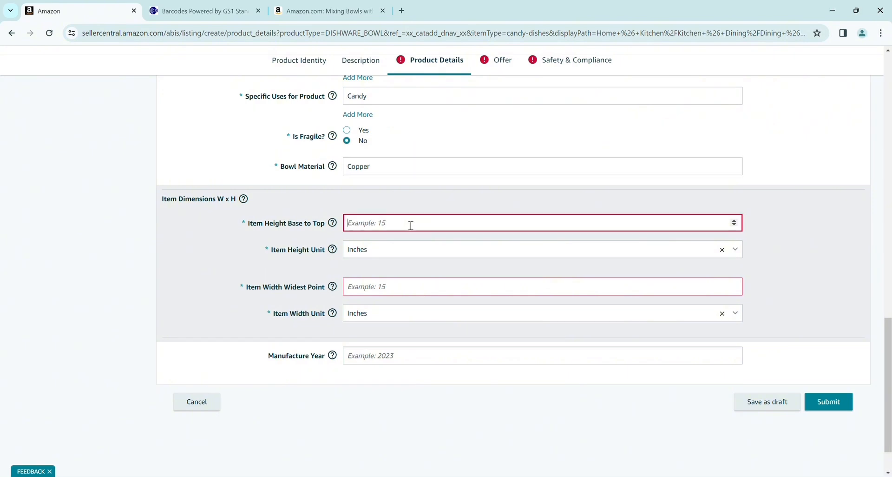
click(376, 294)
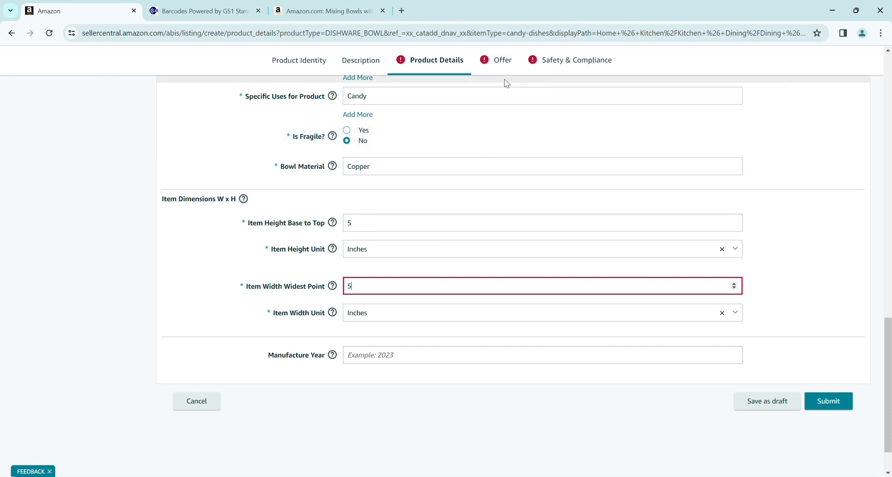
click(530, 148)
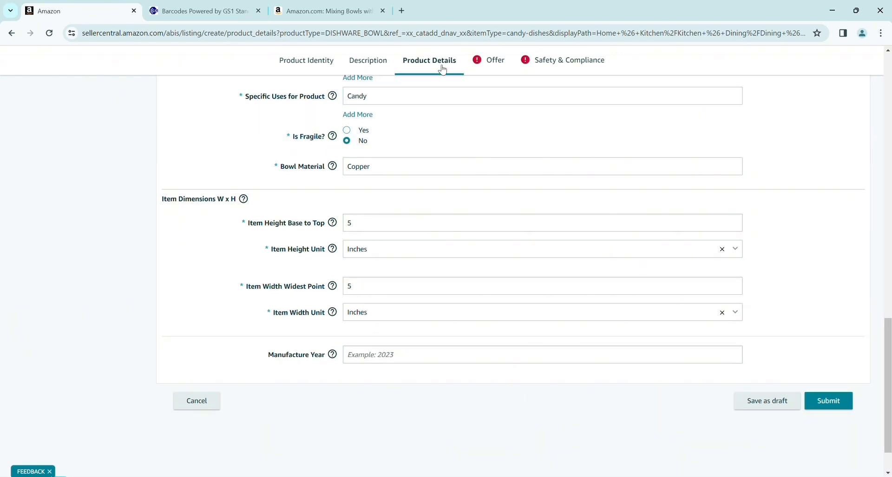
- In the Offer section, enter quantity 10000, price 50.00 and list price 50
click(494, 63)
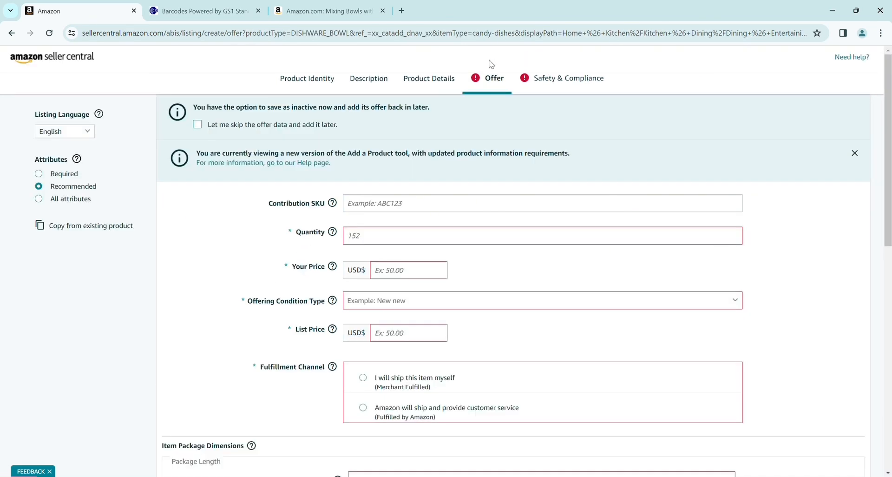
click(379, 243)
text(10000)
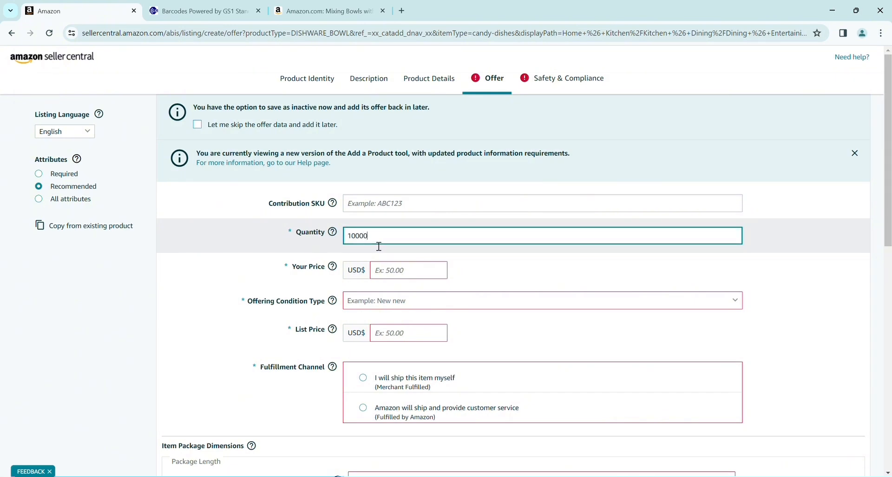
click(392, 279)
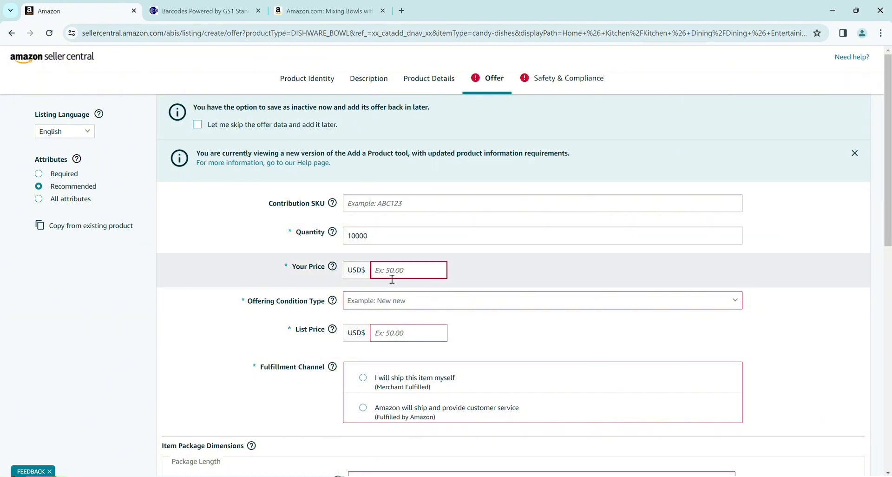
text(50.00)
click(404, 337)
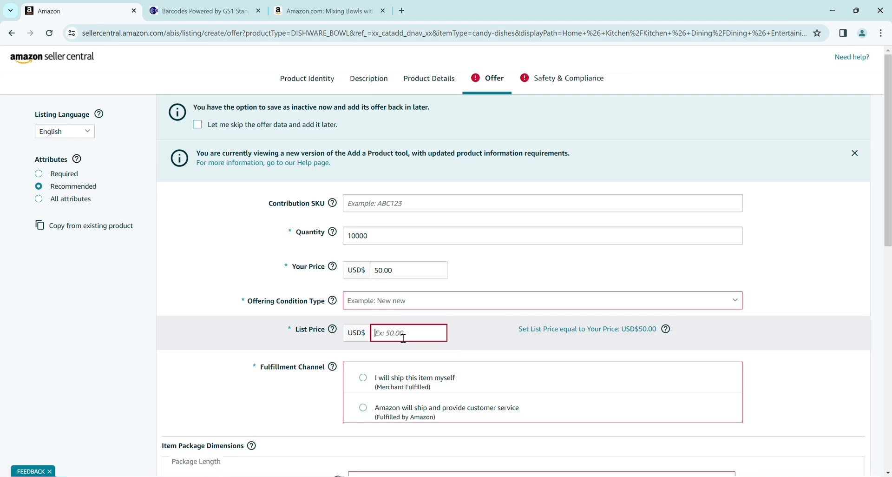
text(50)
- Set the offering condition to New and choose to ship the item yourself
click(398, 301)
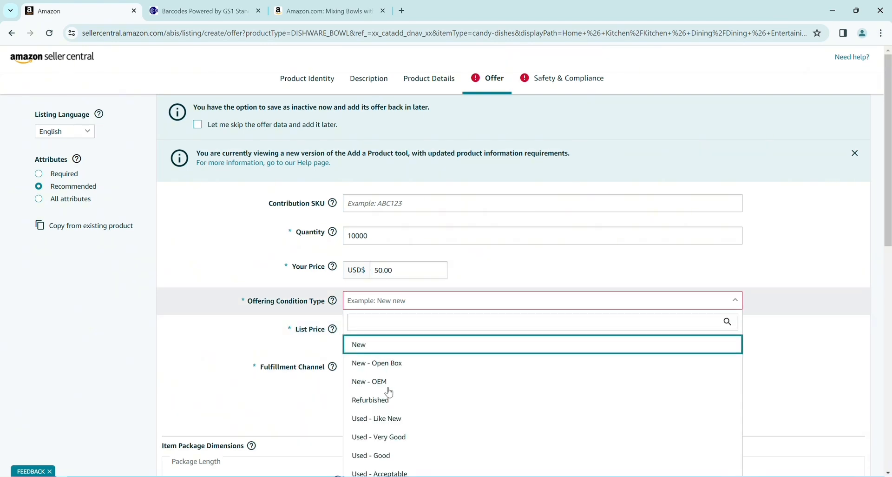
key(Return)
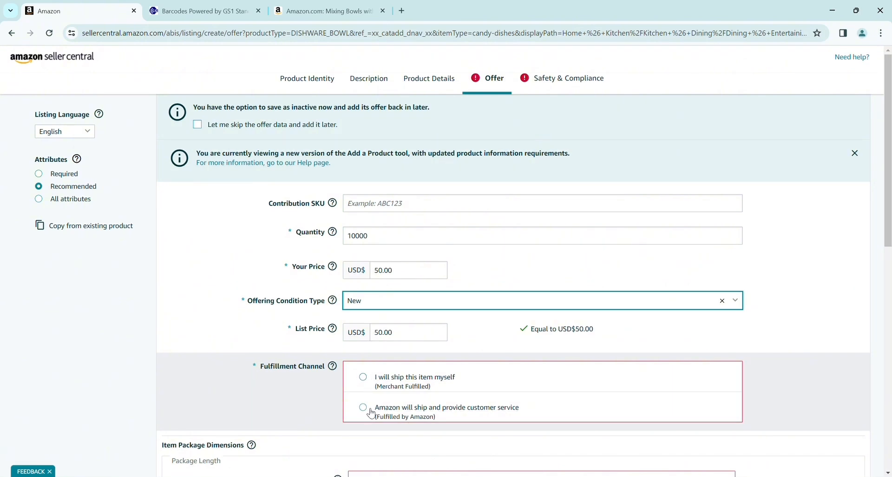
click(366, 377)
click(365, 379)
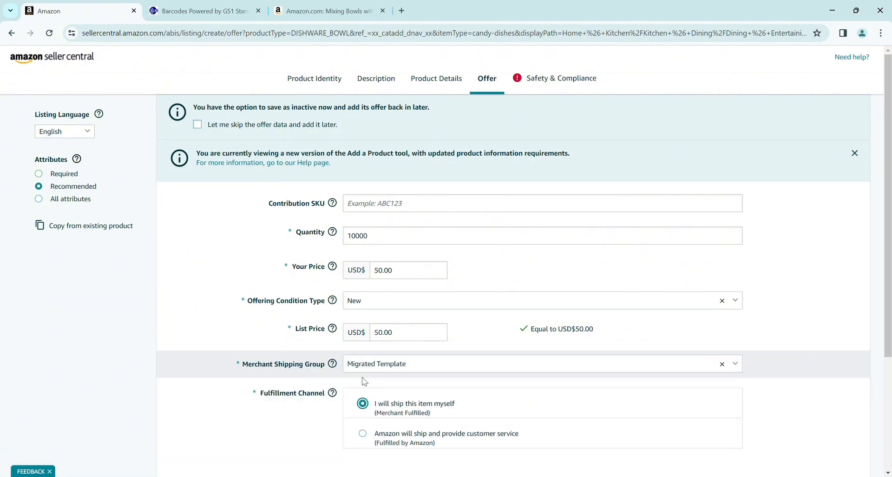
- In Safety & Compliance, set origin to United States and dangerous goods regulations to Not Applicable
click(563, 84)
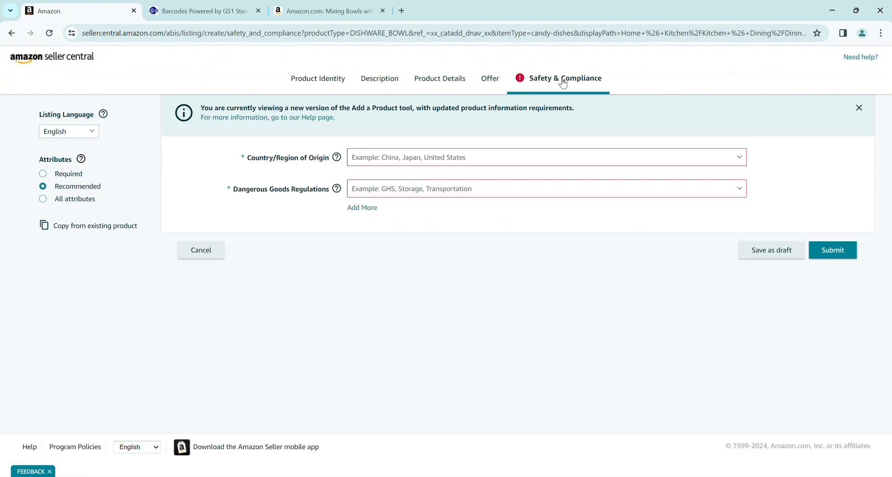
click(455, 159)
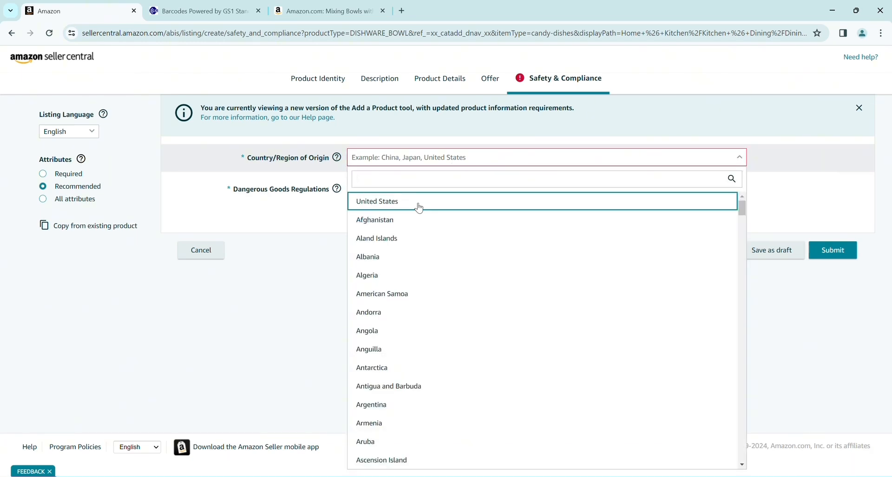
click(418, 205)
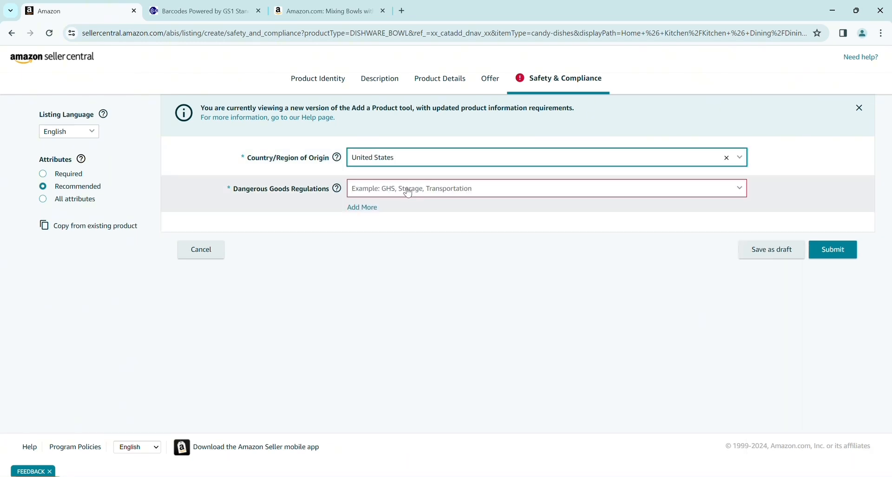
click(408, 191)
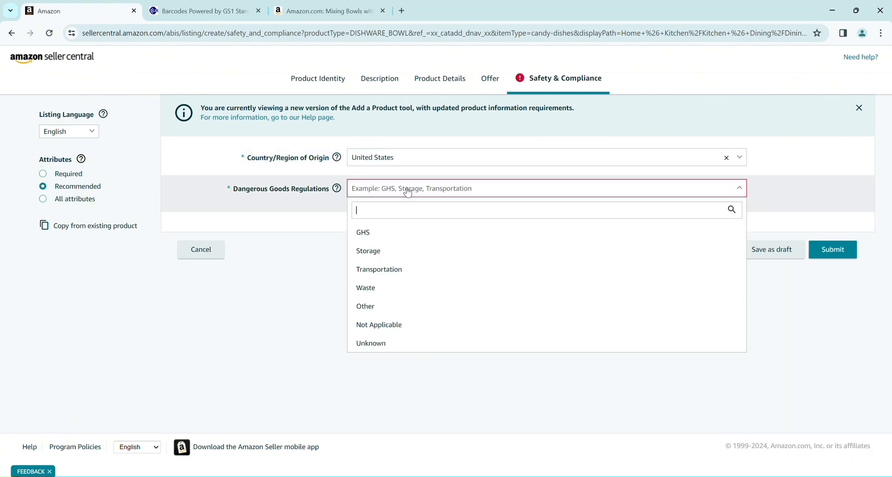
click(384, 324)
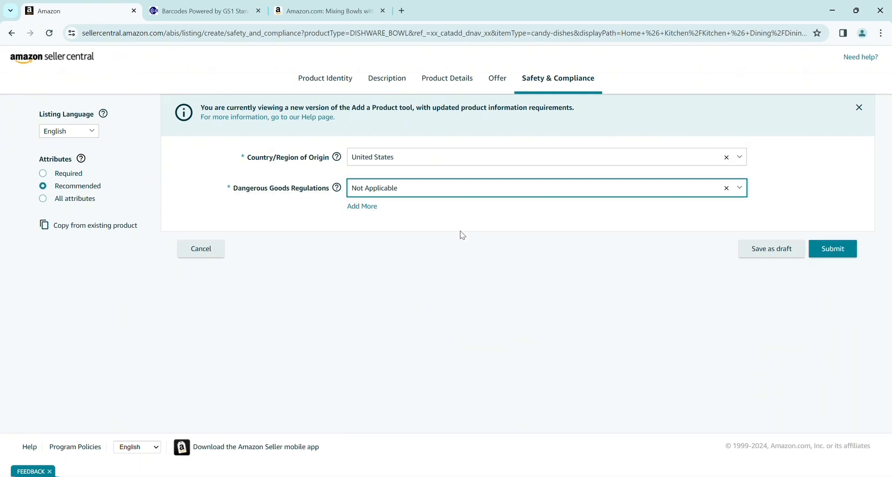
click(337, 85)
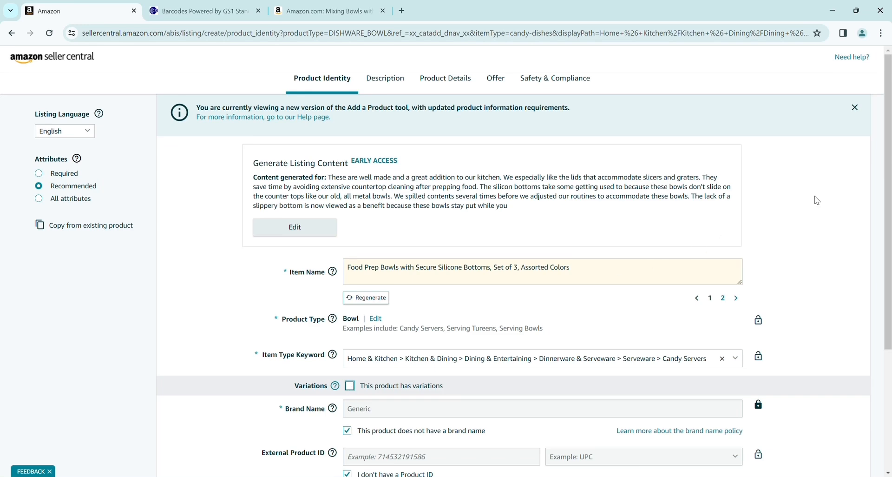
- Mark the bowl as having variations after checking the reference mixing bowls listing
click(349, 385)
scroll(300, 313, down, 2)
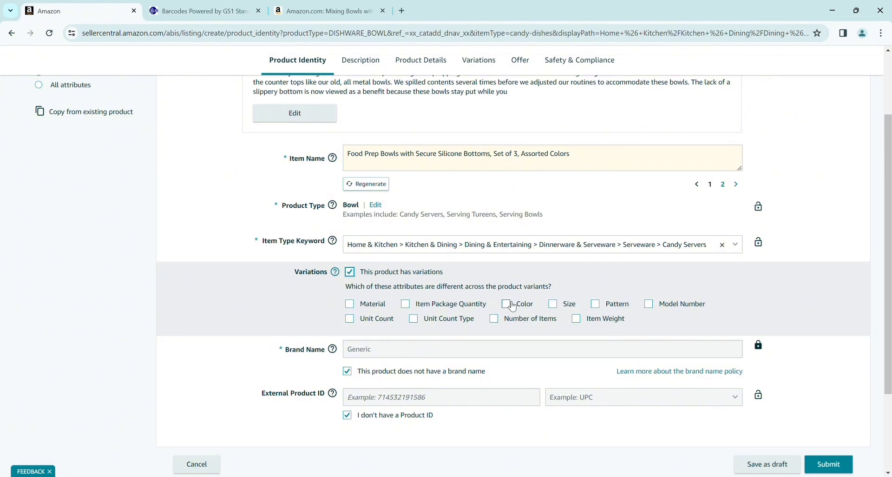
click(306, 4)
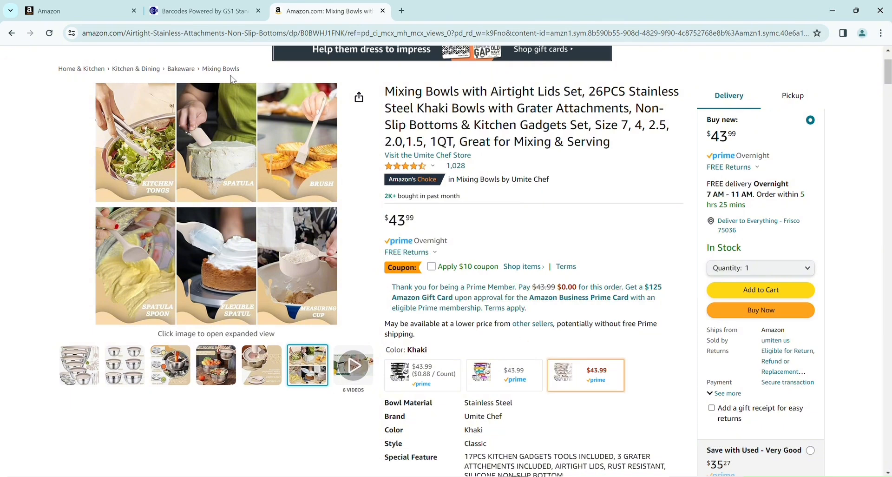
click(87, 5)
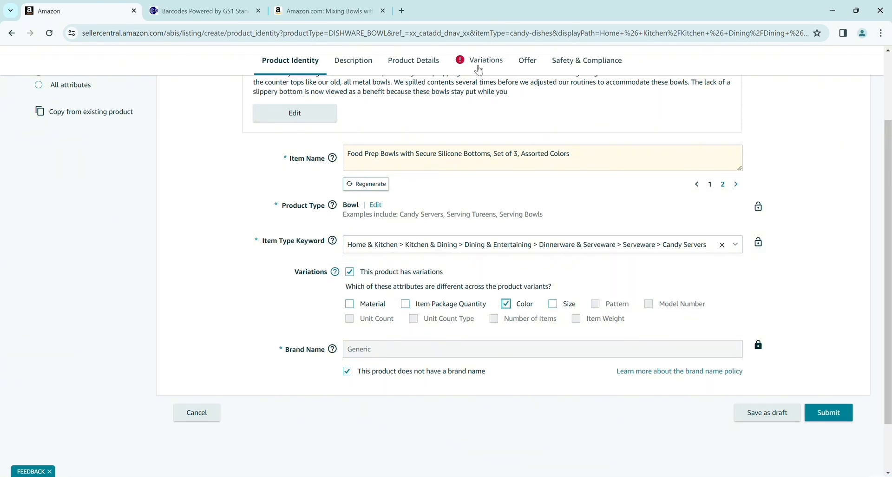
- Add black, blue and green as colour variants on the Variations page
click(479, 70)
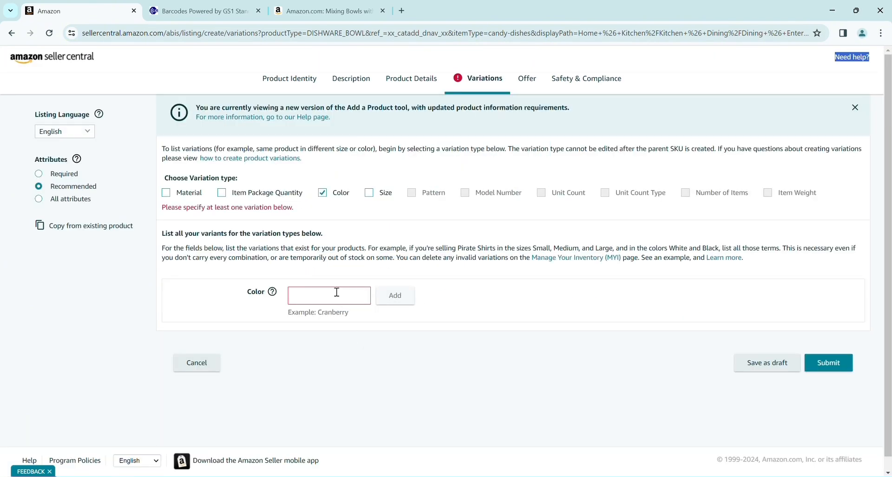
click(328, 297)
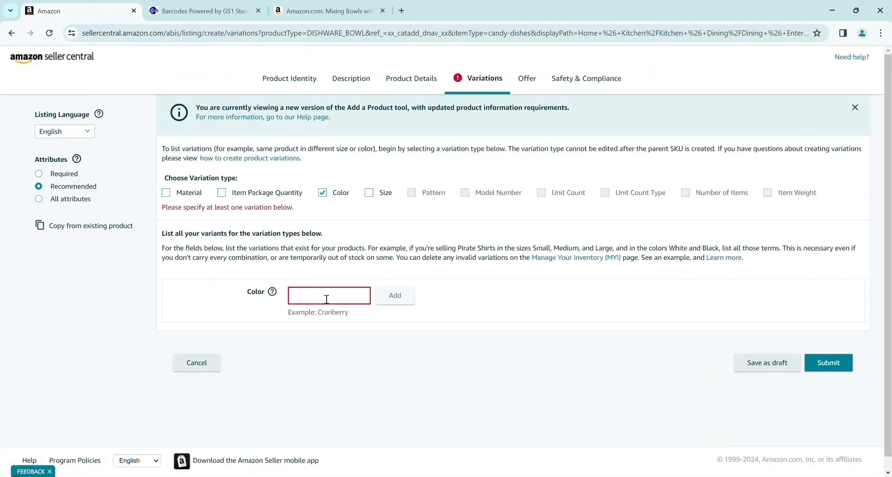
text(black)
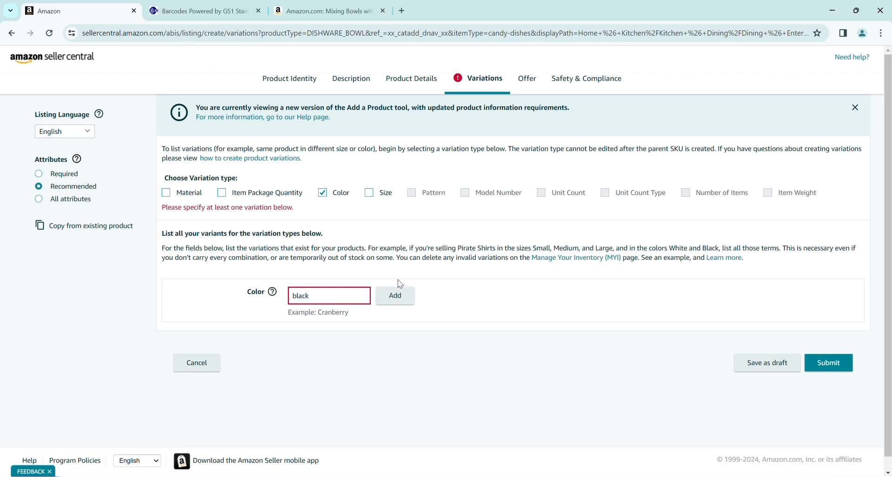
click(396, 295)
click(325, 295)
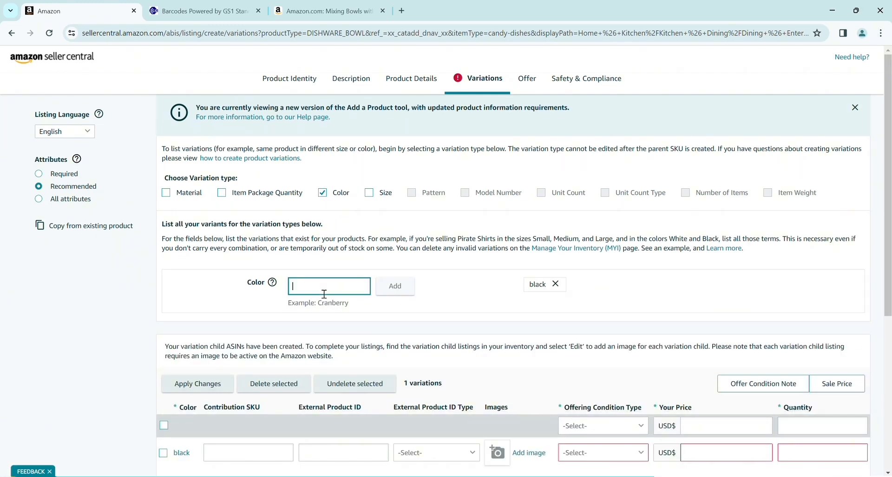
text(blue)
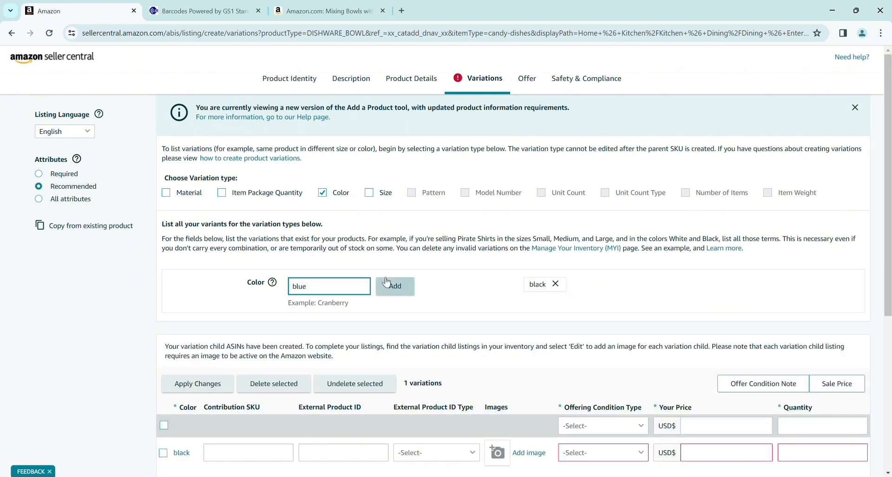
key(Tab)
key(Return)
text(green)
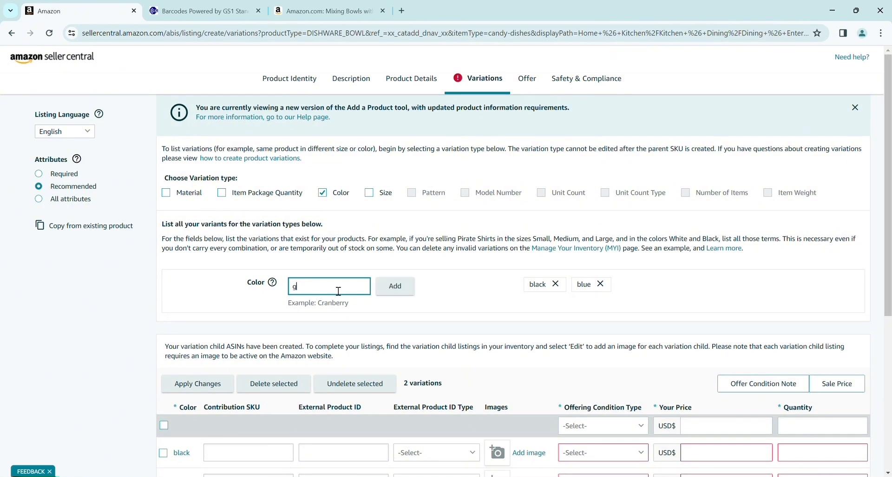
click(395, 287)
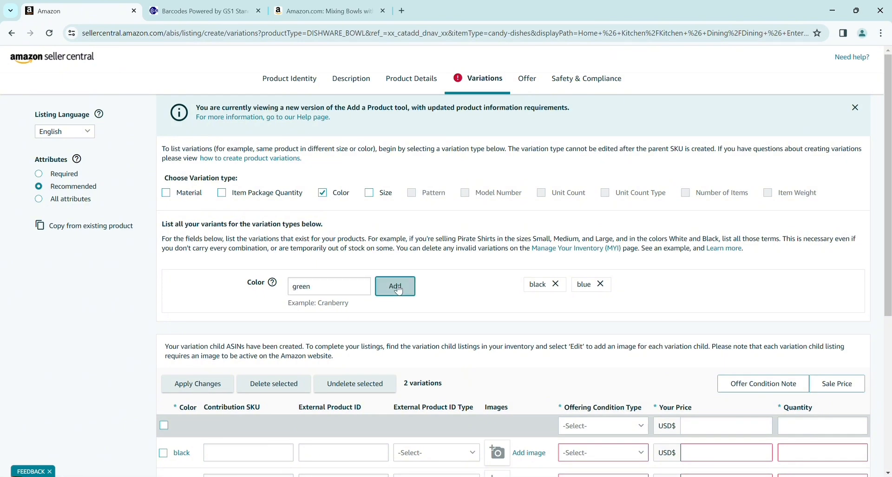
- Bulk-apply condition New, price 50 and quantity 10000 to the black, blue and green variants
scroll(891, 164, down, 3)
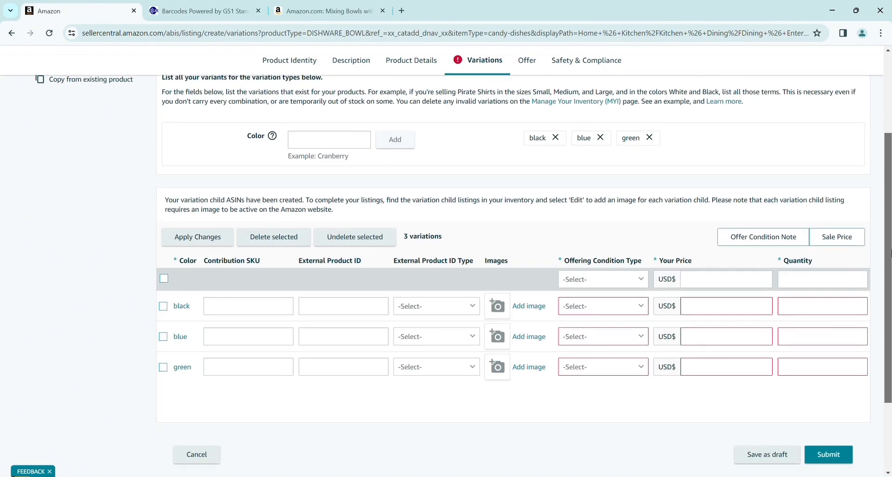
click(640, 288)
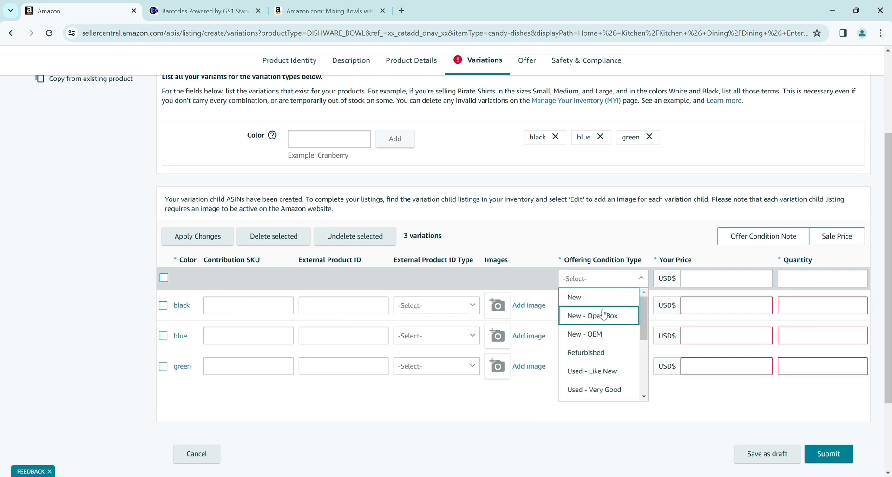
click(602, 297)
click(702, 283)
click(702, 283)
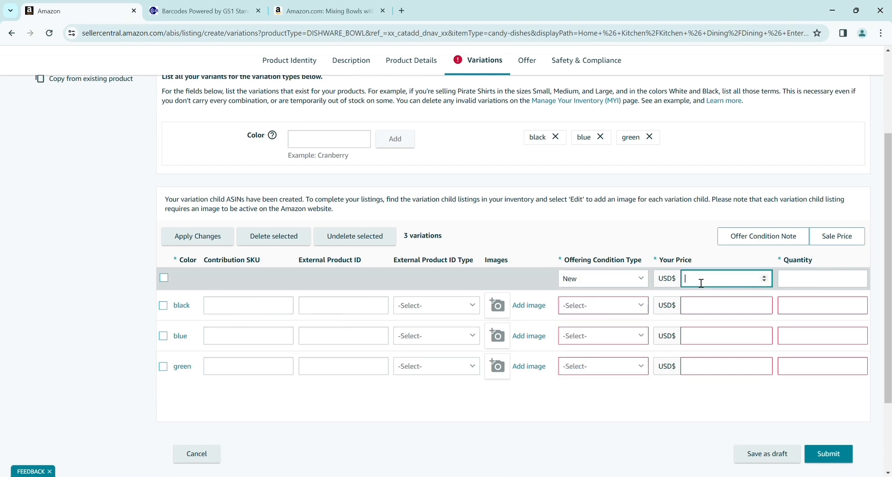
text(50)
click(802, 280)
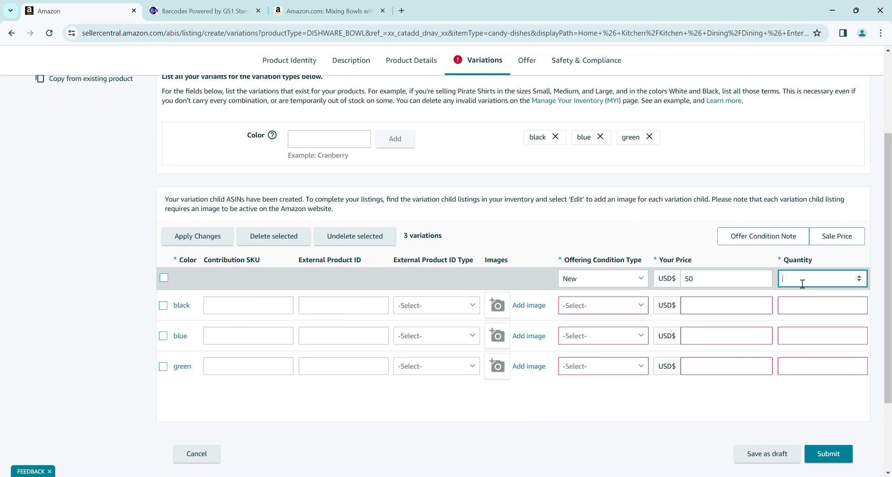
text(10000)
click(164, 278)
click(204, 236)
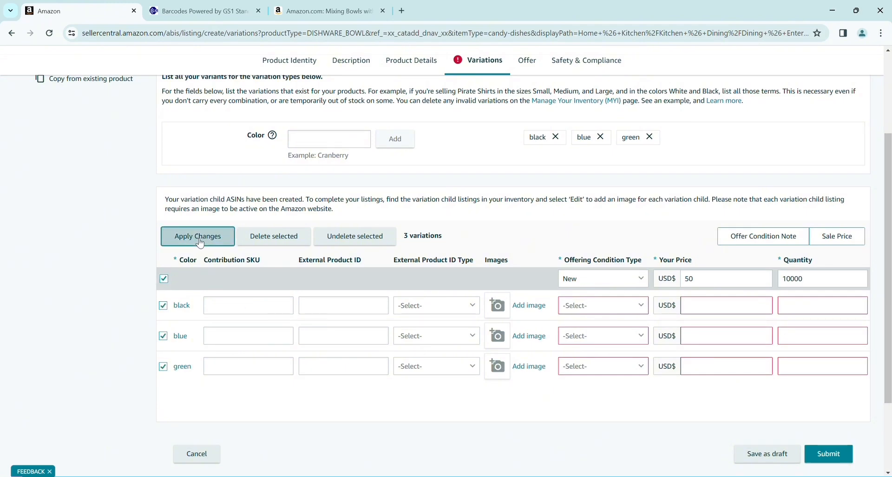
click(166, 278)
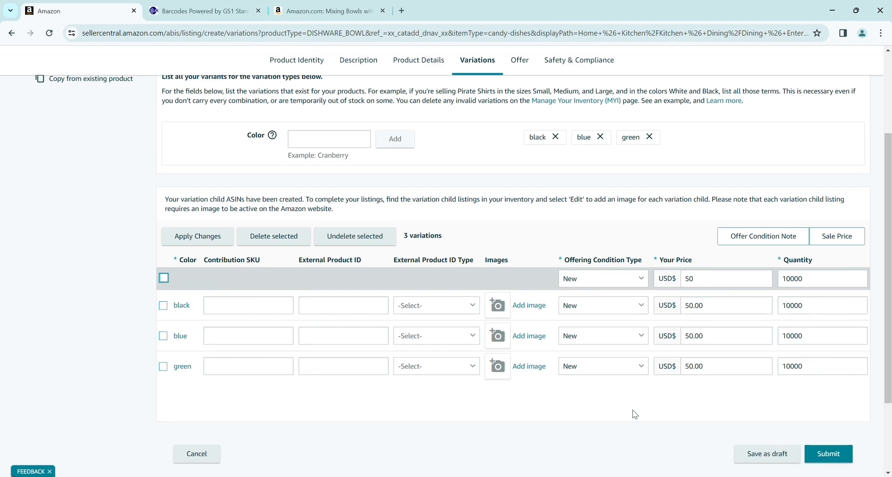
click(361, 13)
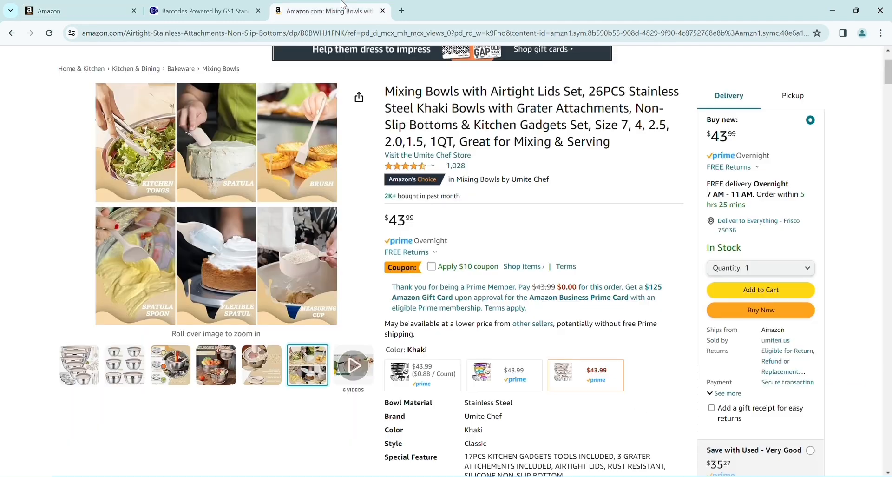